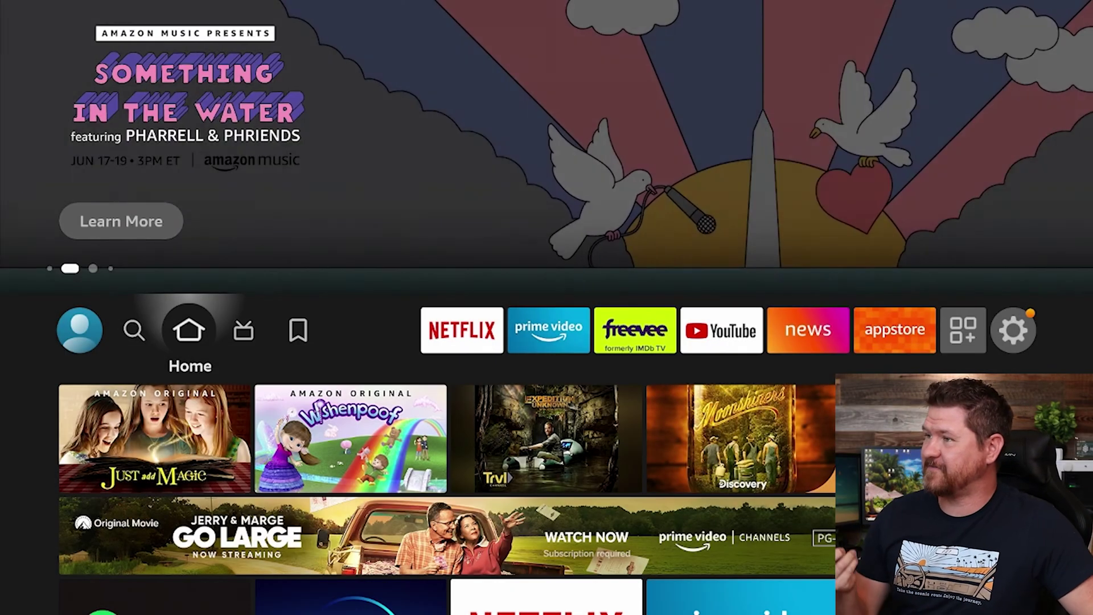
# - Check the Fire OS version and last update check under My Fire TV > About
pyautogui.press('Right')
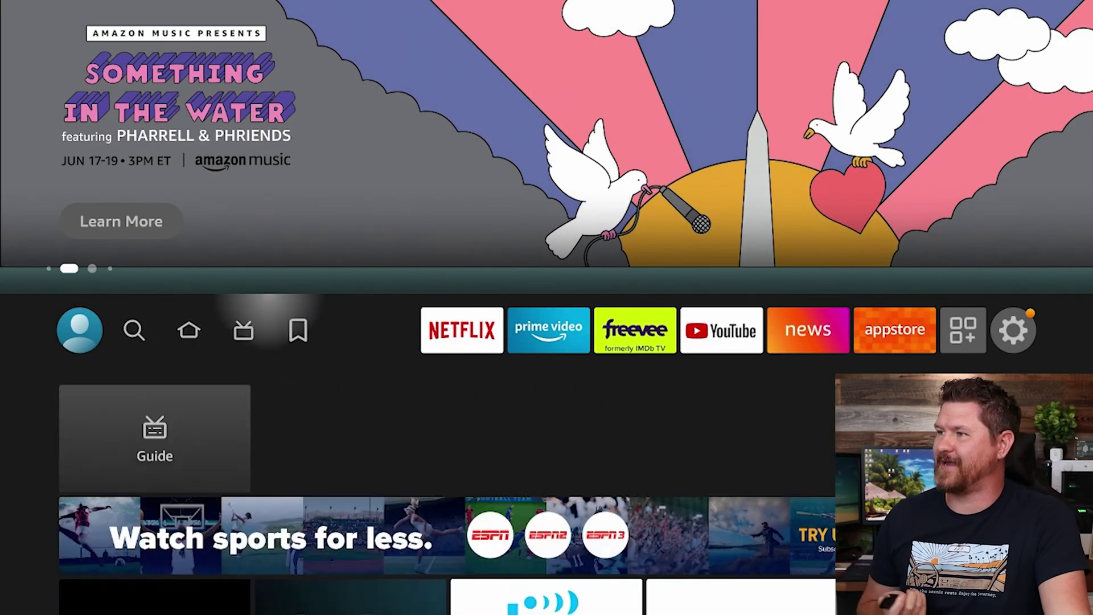
pyautogui.press('Right')
pyautogui.press('Right')
pyautogui.press('Right')
pyautogui.press('Right')
pyautogui.press('Right')
pyautogui.press('Right')
pyautogui.press('Right')
pyautogui.press('Right')
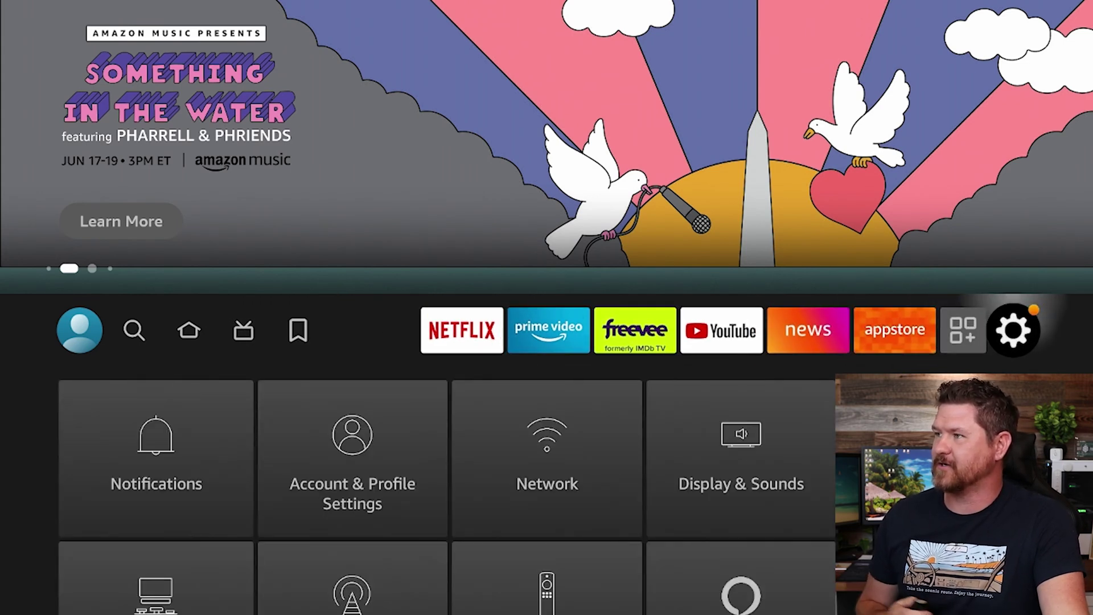
pyautogui.press('Down')
pyautogui.press('Down')
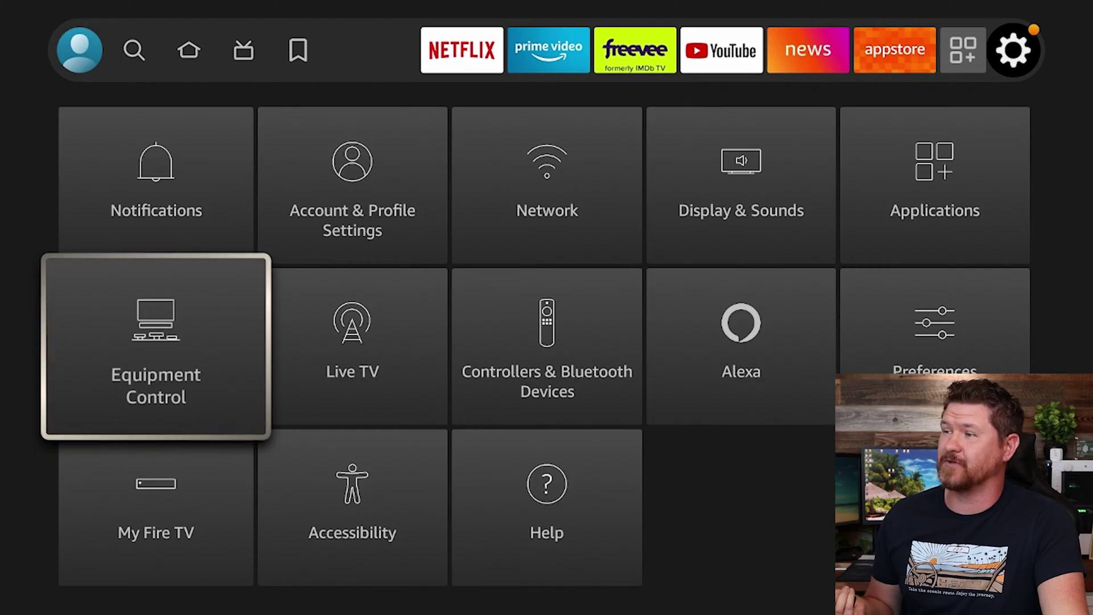
pyautogui.press('Down')
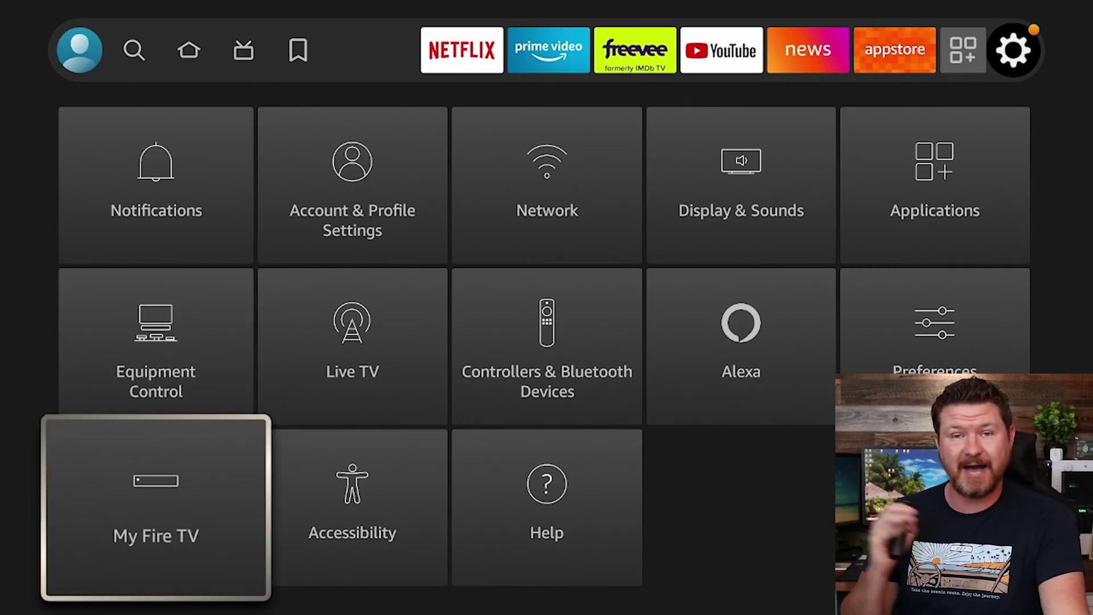
pyautogui.press('Return')
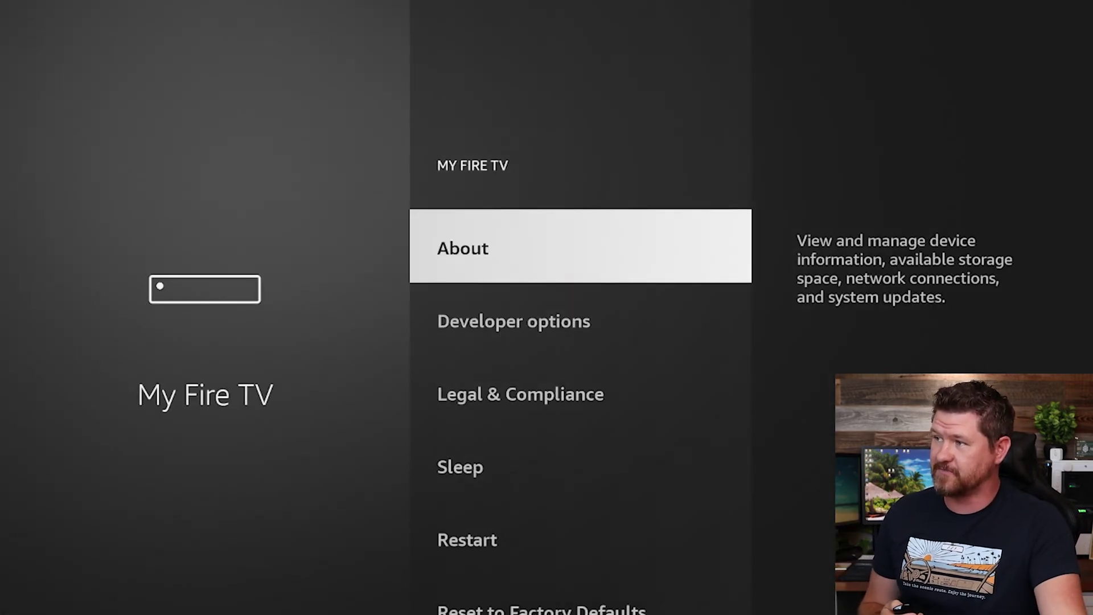
pyautogui.press('Return')
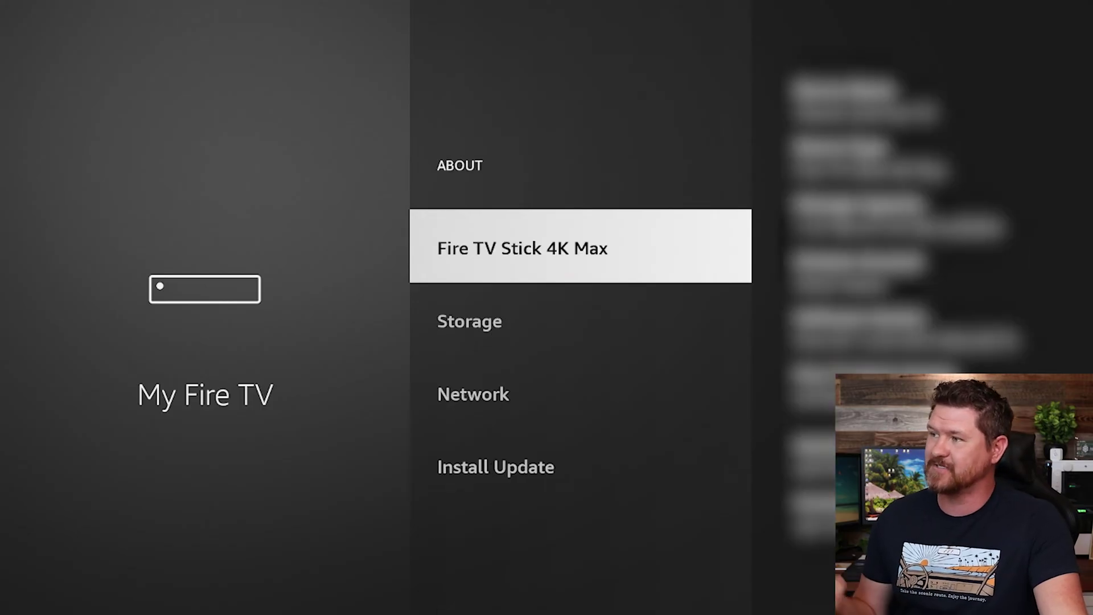
pyautogui.press('Down')
pyautogui.press('Down')
pyautogui.press('Down')
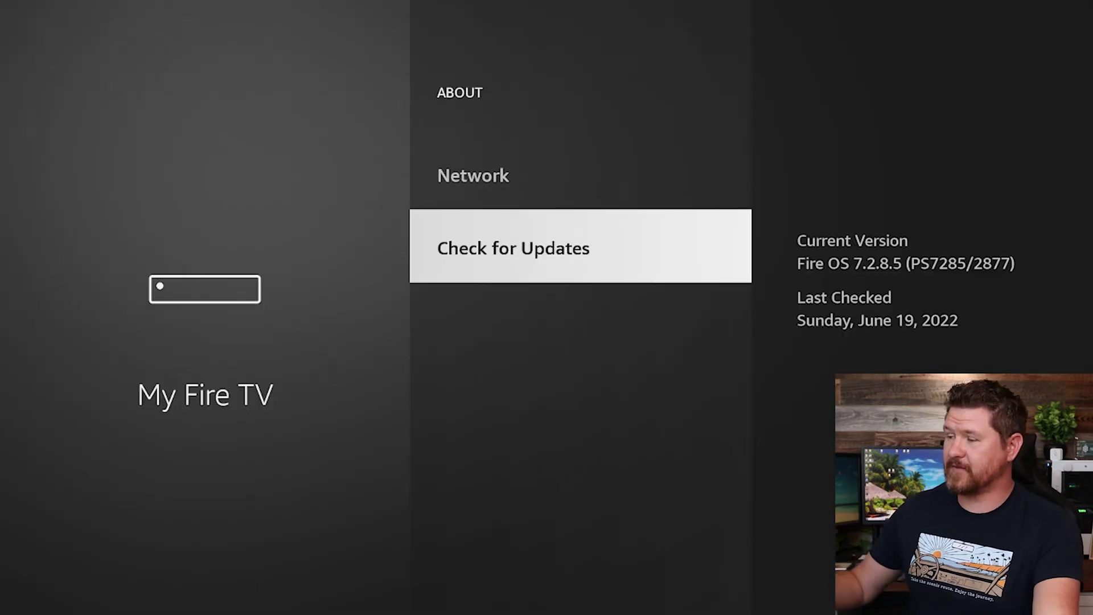
pyautogui.press('Escape')
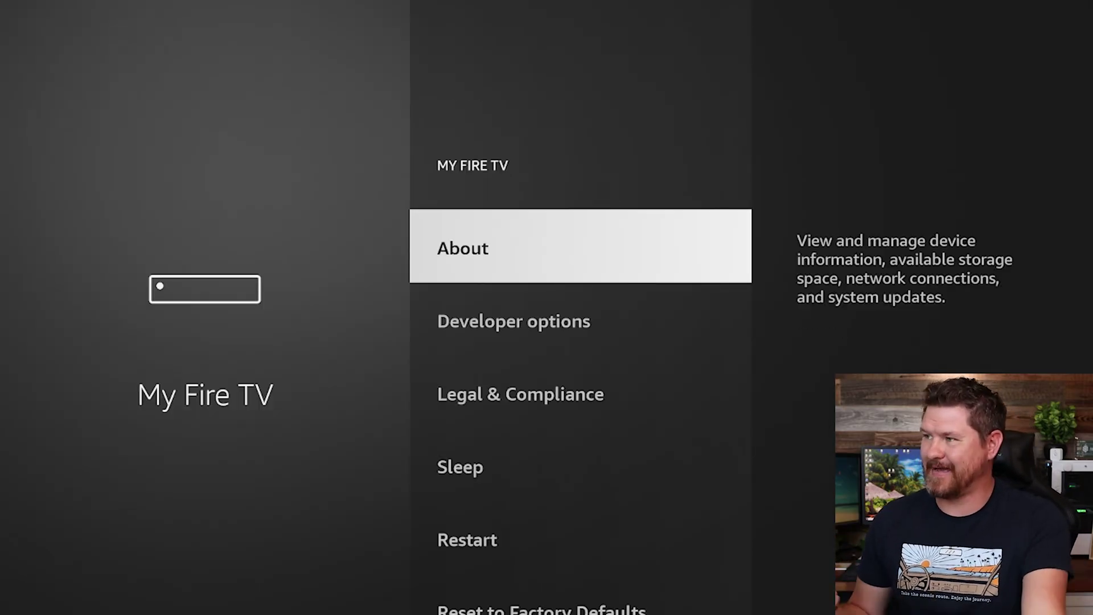
# - Look through the remaining My Fire TV options, including Developer options, without resetting anything
pyautogui.press('Down')
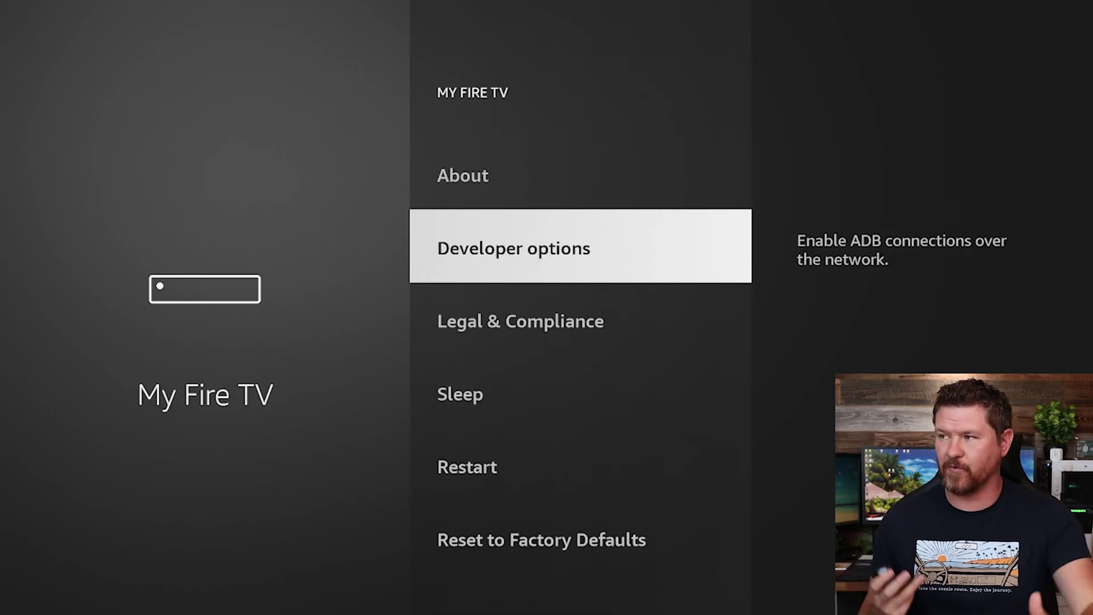
pyautogui.press('Down')
pyautogui.press('Down')
pyautogui.press('Down')
pyautogui.press('Down')
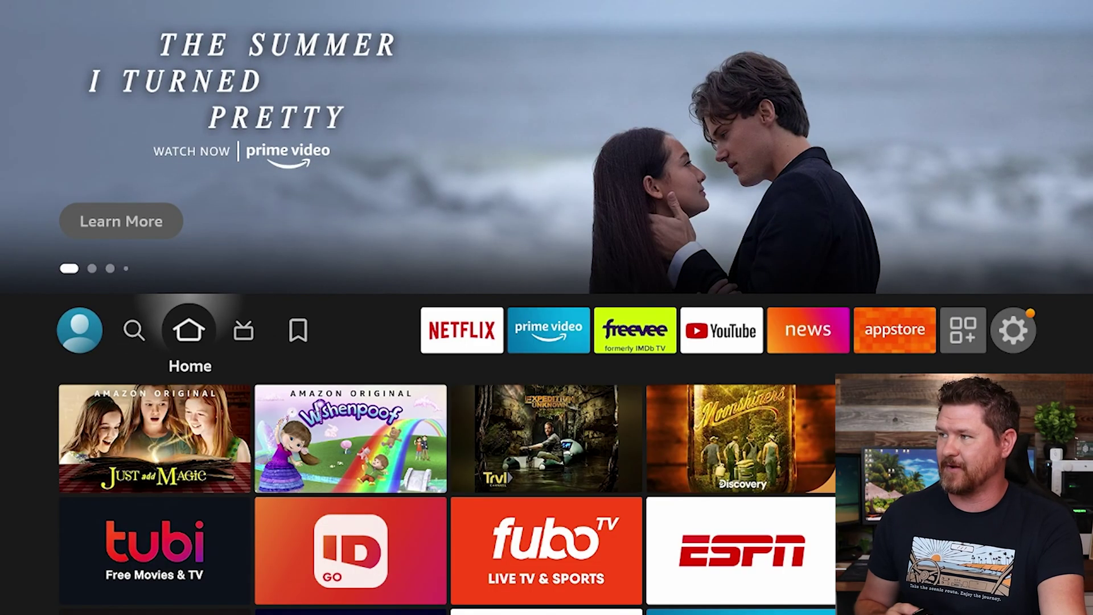
pyautogui.press('Right')
pyautogui.press('Right')
pyautogui.press('Right')
pyautogui.press('Right')
pyautogui.press('Right')
pyautogui.press('Right')
pyautogui.press('Right')
pyautogui.press('Right')
pyautogui.press('Right')
pyautogui.press('Right')
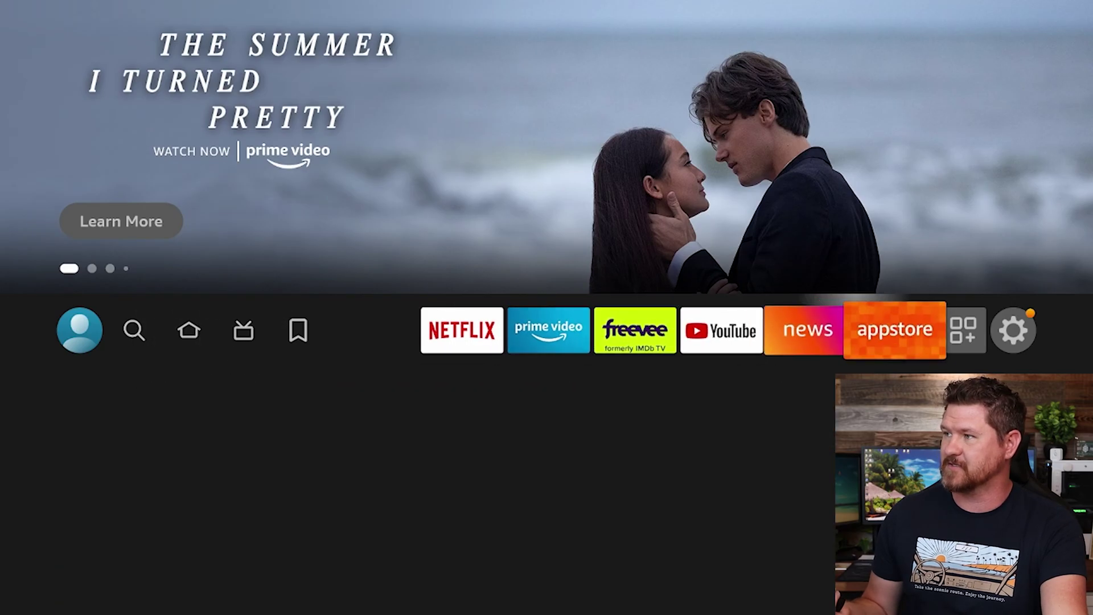
# - Confirm Parental Controls is OFF in Preferences and move down to Privacy Settings
pyautogui.press('Down')
pyautogui.press('Down')
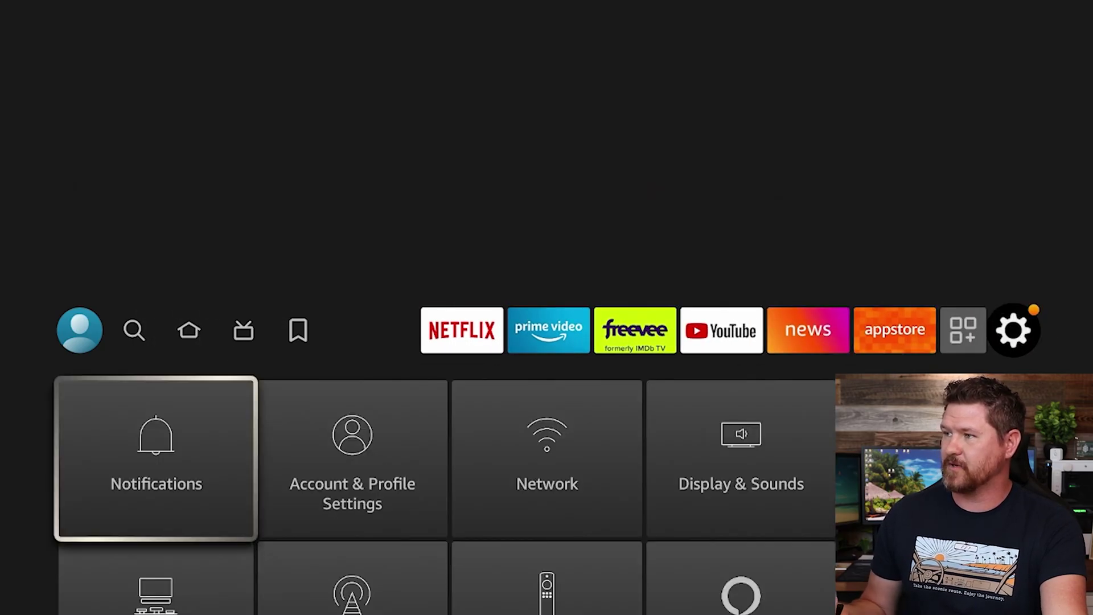
pyautogui.press('Right')
pyautogui.press('Right')
pyautogui.press('Right')
pyautogui.press('Right')
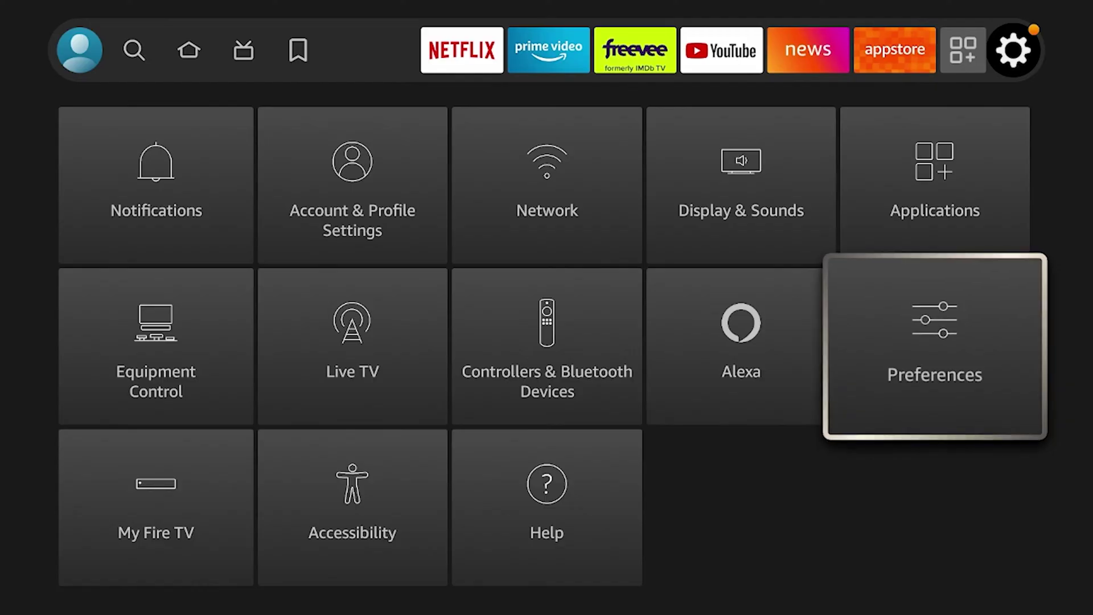
pyautogui.press('Return')
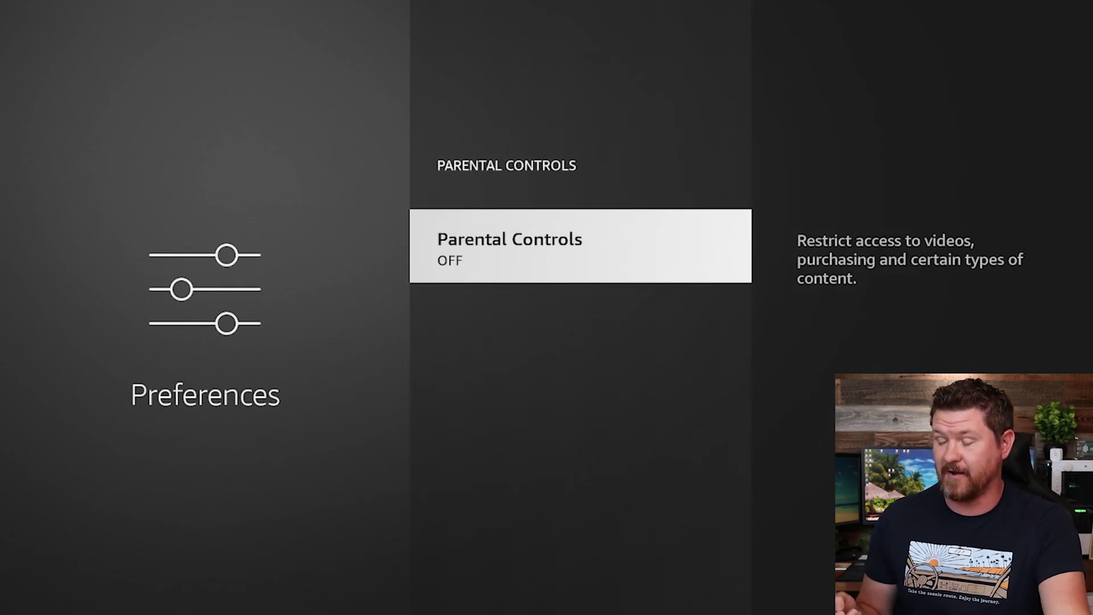
pyautogui.press('Escape')
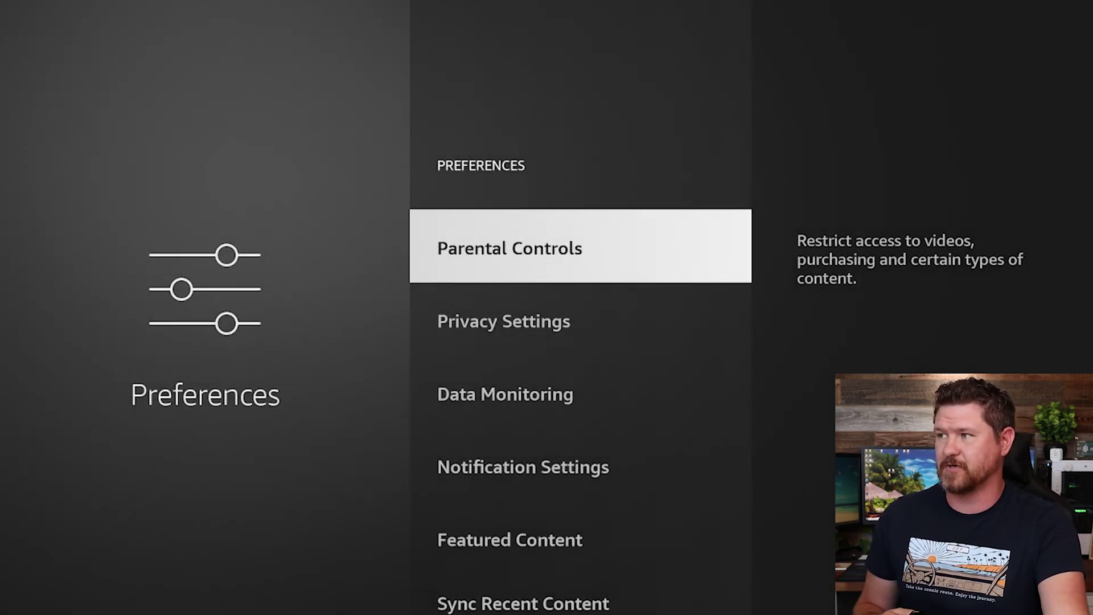
pyautogui.press('Down')
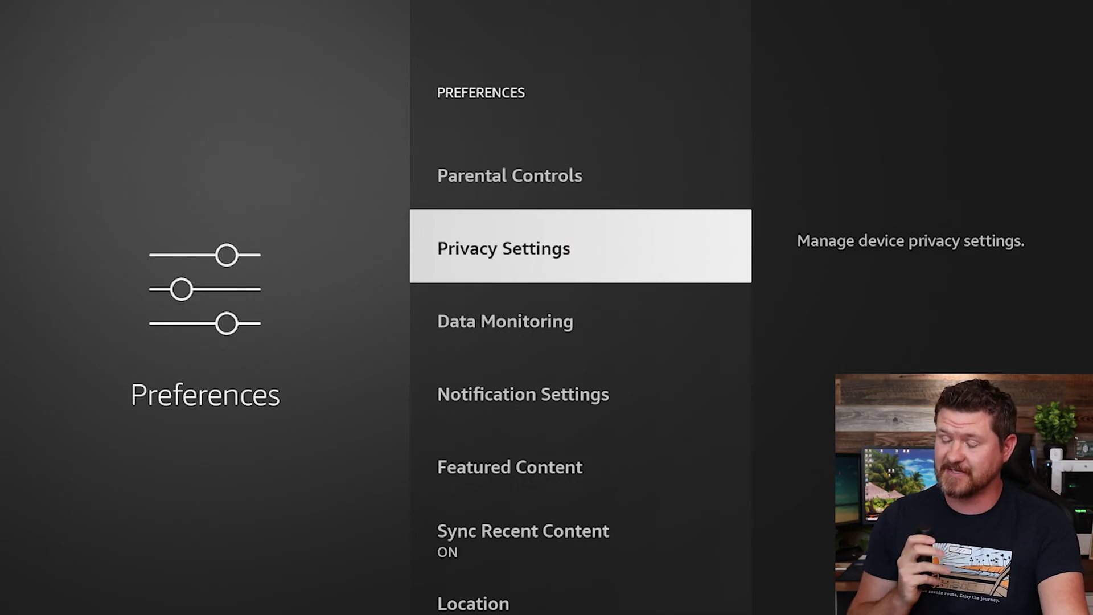
# - Turn Device Usage Data, Collect App Usage Data and Interest-based Ads OFF in Privacy Settings
pyautogui.press('Return')
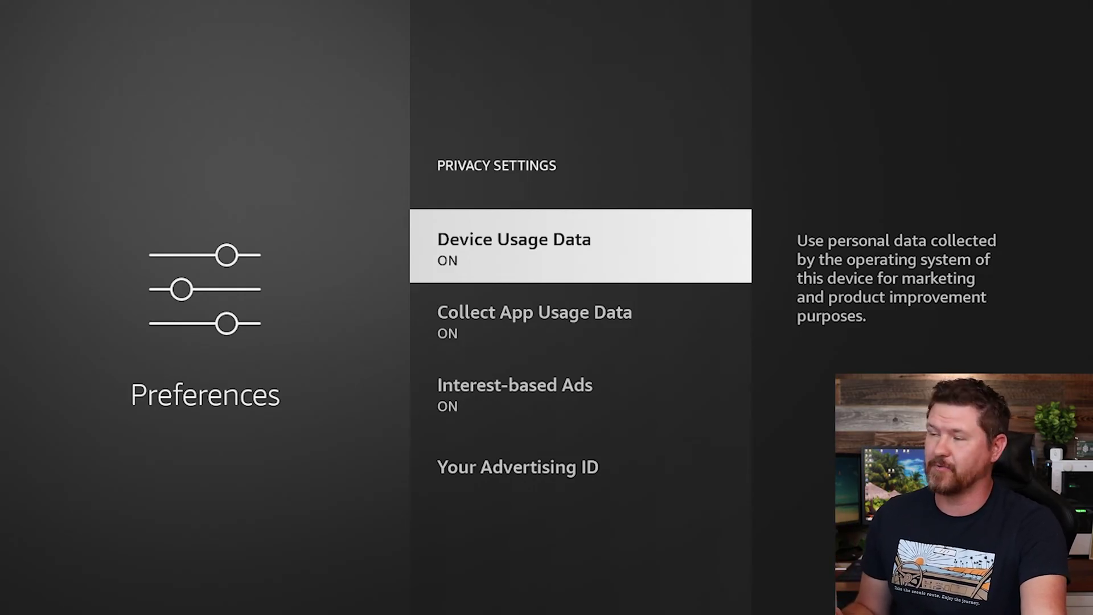
pyautogui.press('Return')
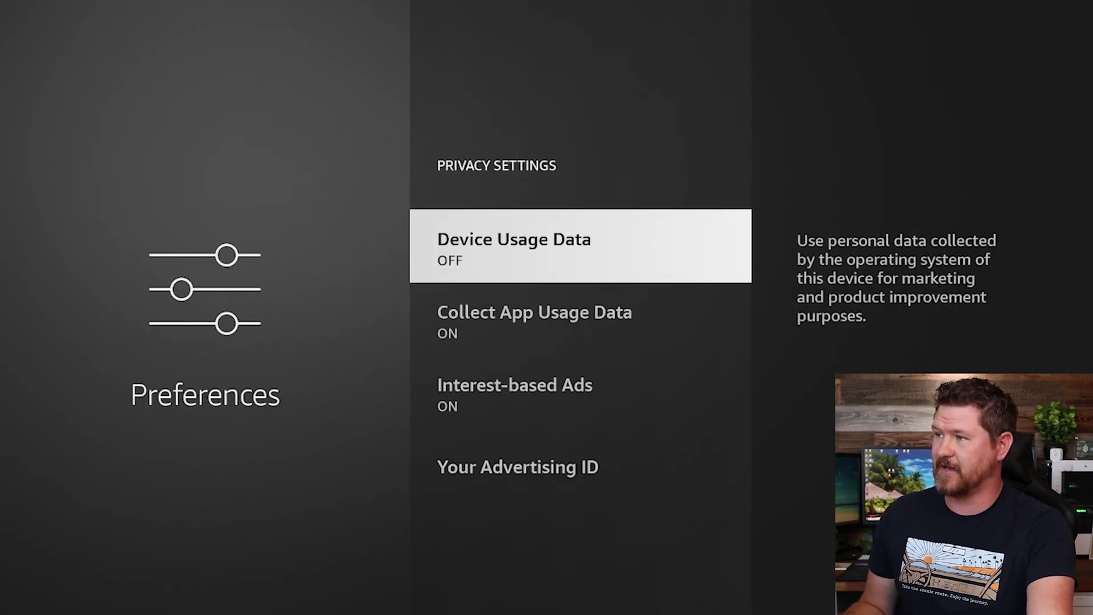
pyautogui.press('Down')
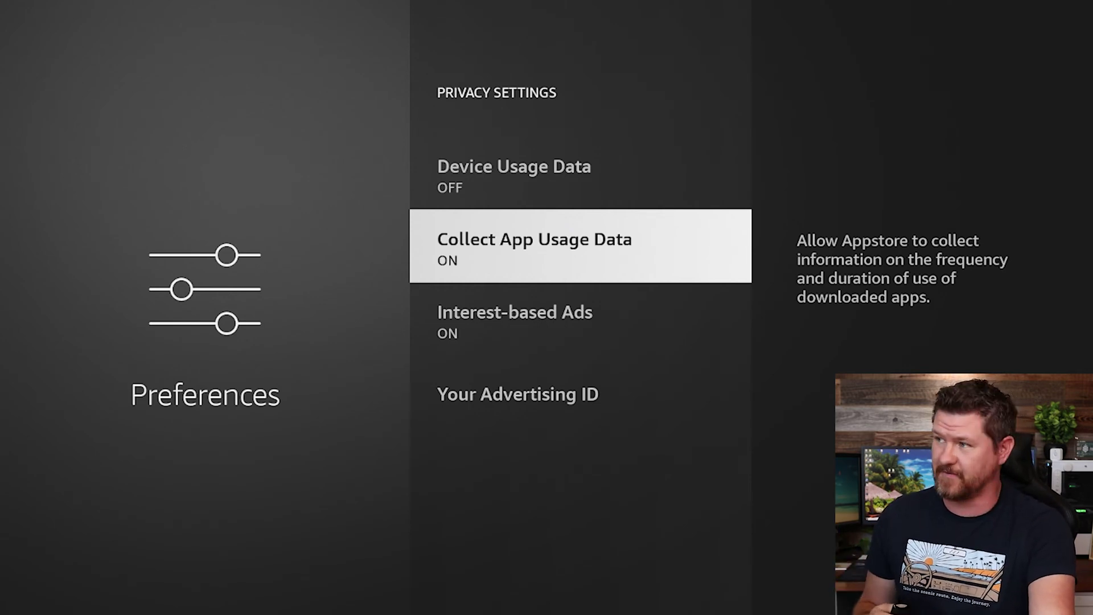
pyautogui.press('Return')
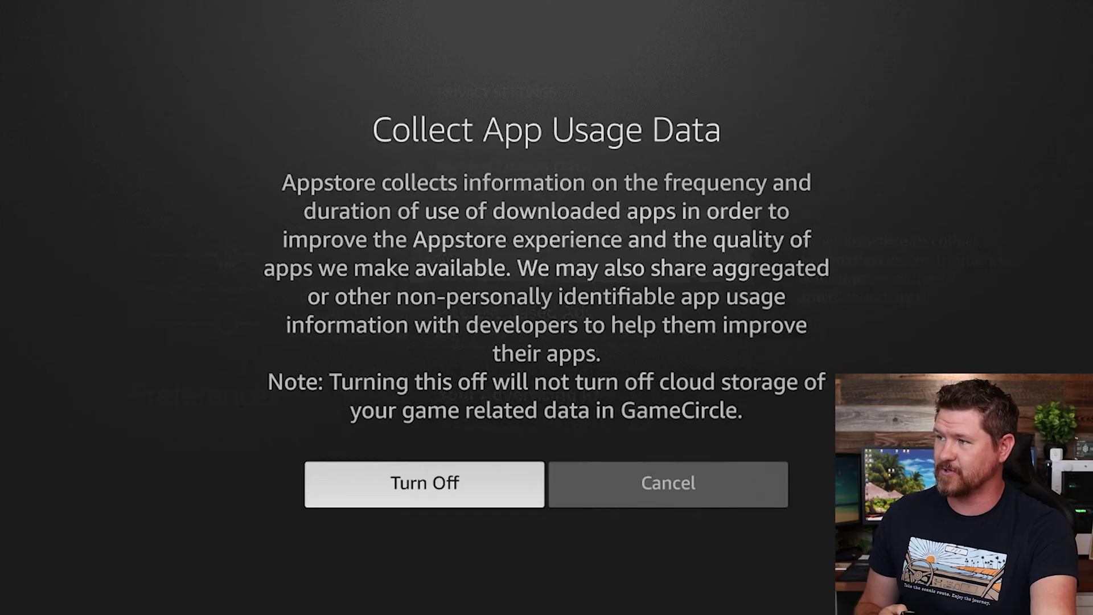
pyautogui.press('Return')
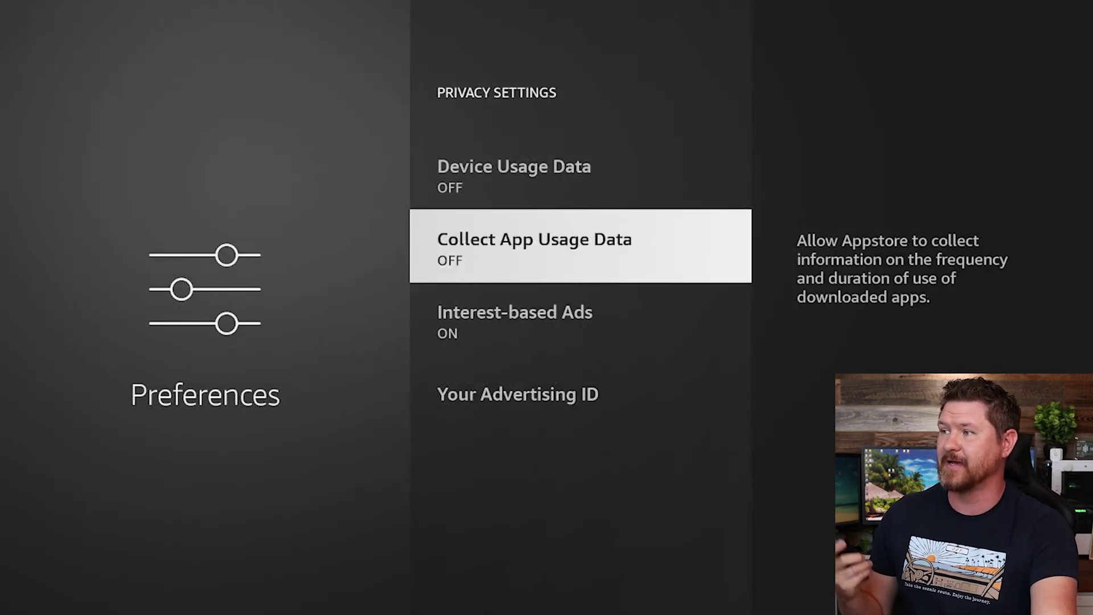
pyautogui.press('Down')
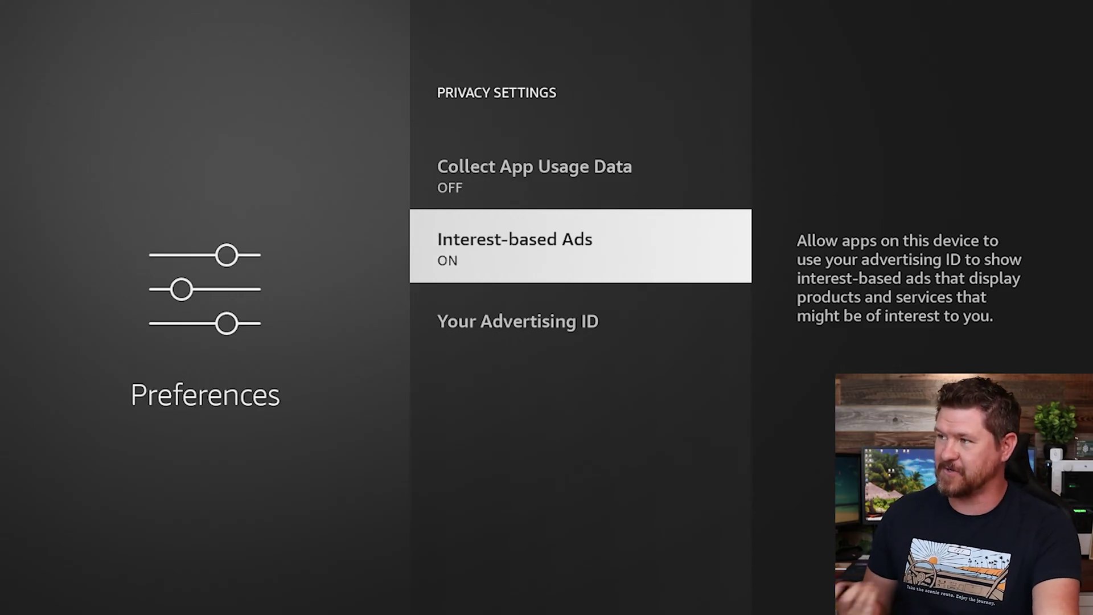
pyautogui.press('Return')
pyautogui.press('Return')
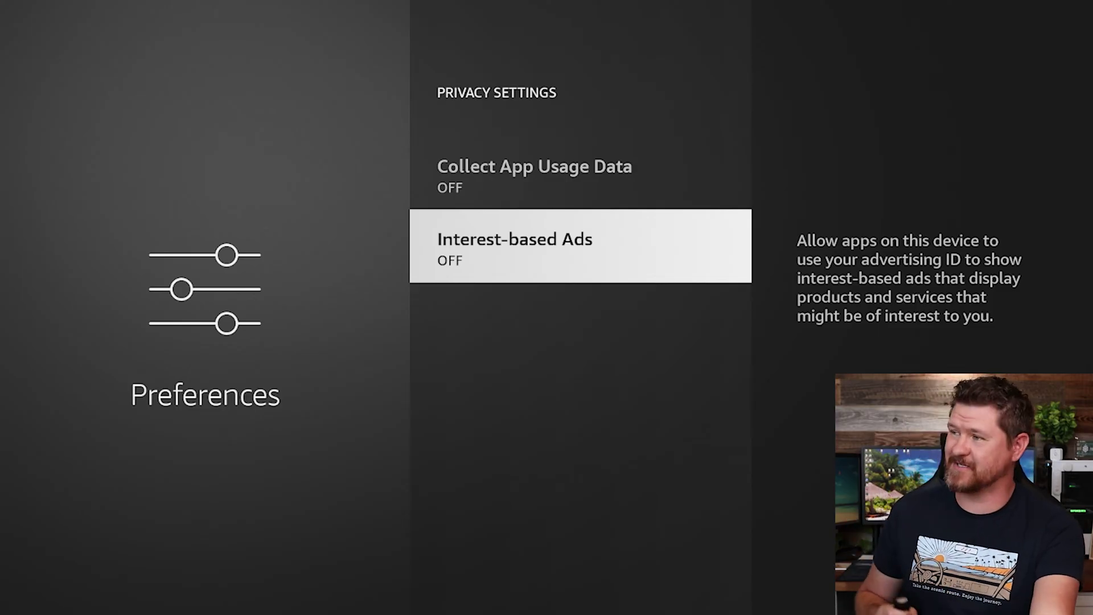
# - Open Data Monitoring and review Set Video Quality, leaving it at Best
pyautogui.press('Escape')
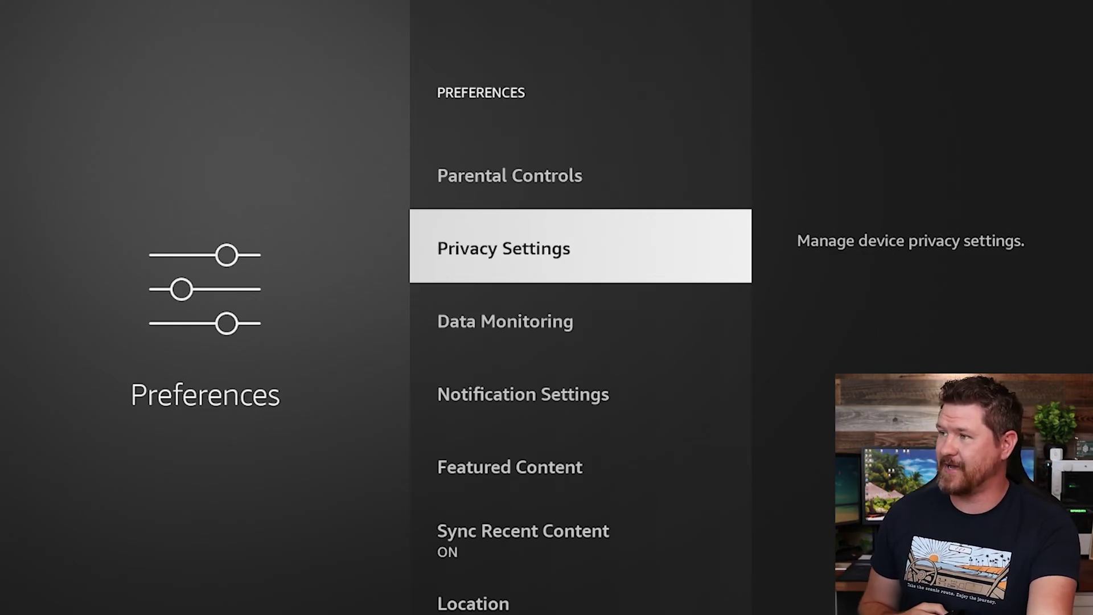
pyautogui.press('Down')
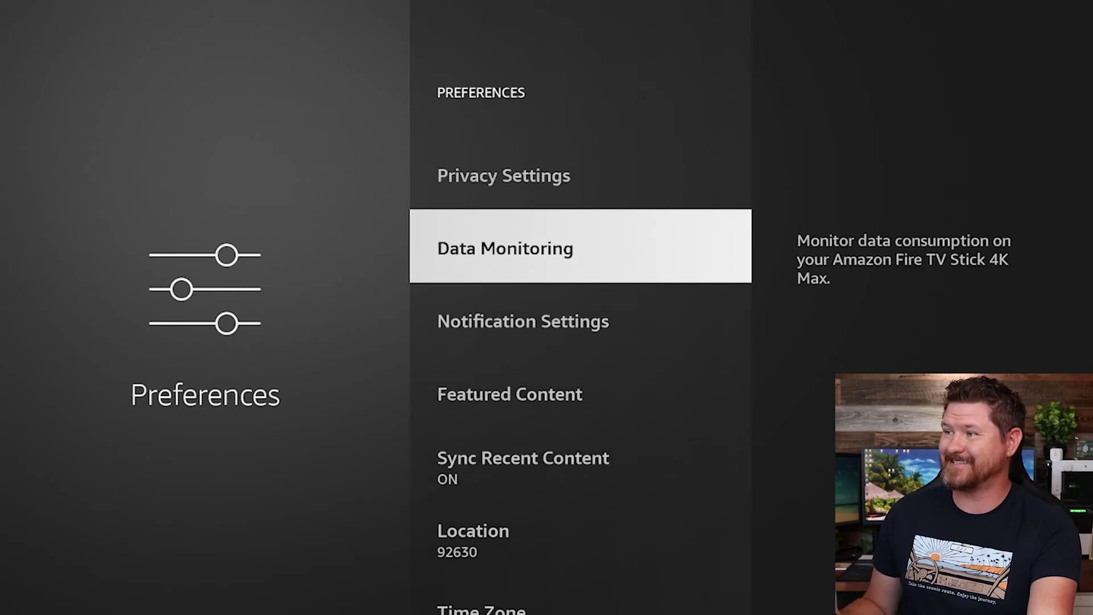
pyautogui.press('Return')
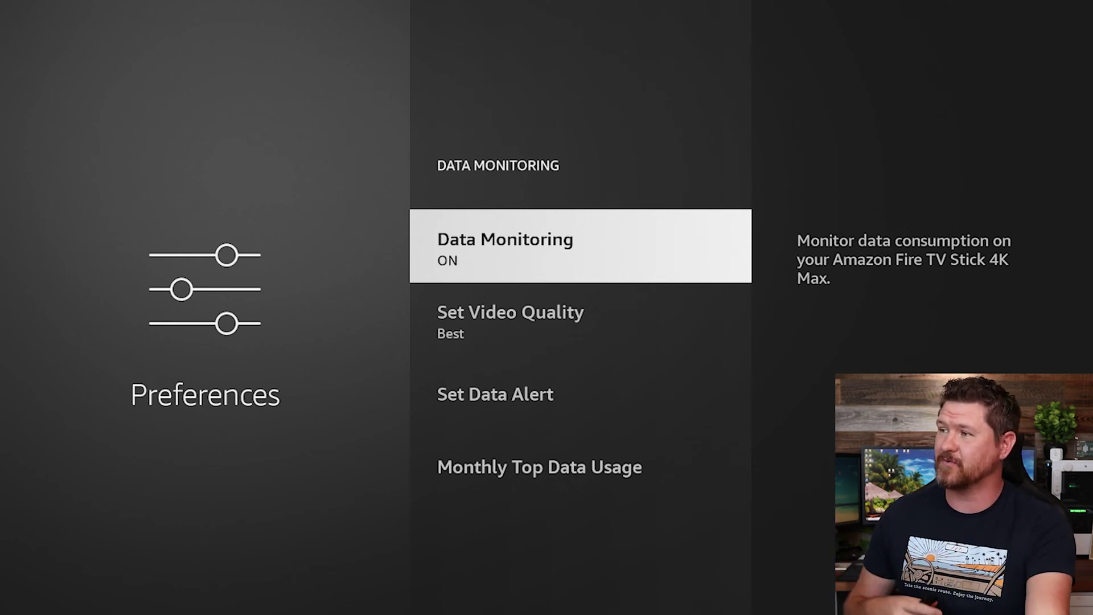
pyautogui.press('Down')
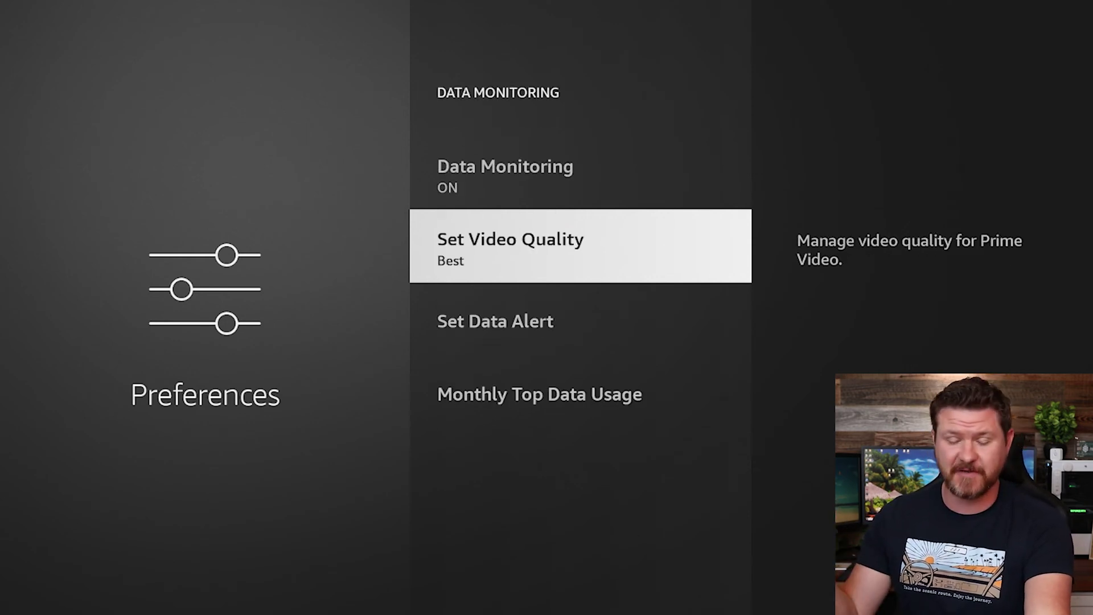
pyautogui.press('Return')
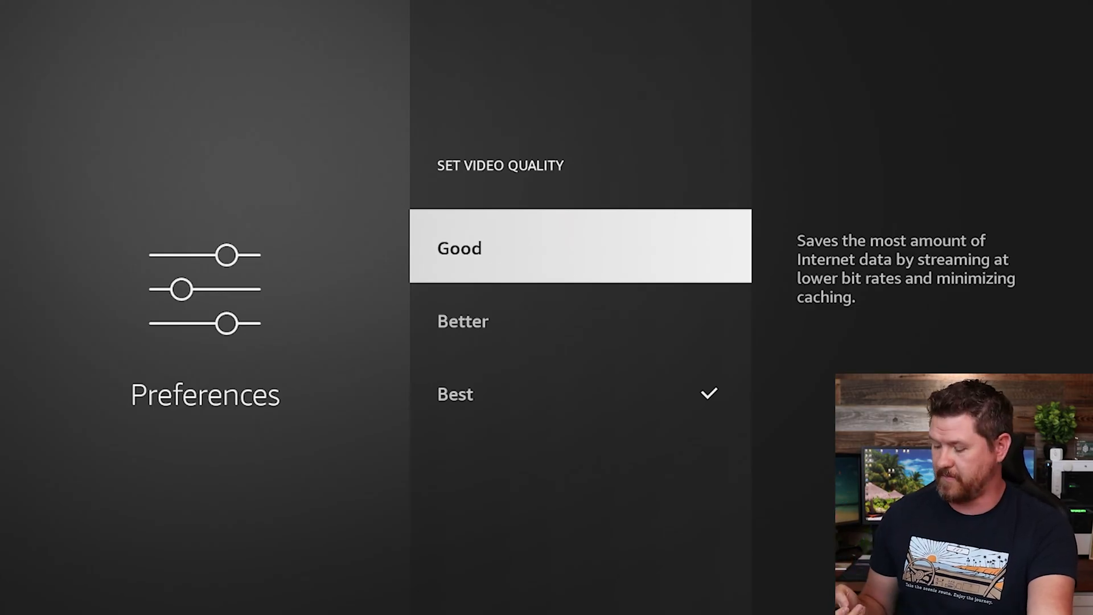
pyautogui.press('Escape')
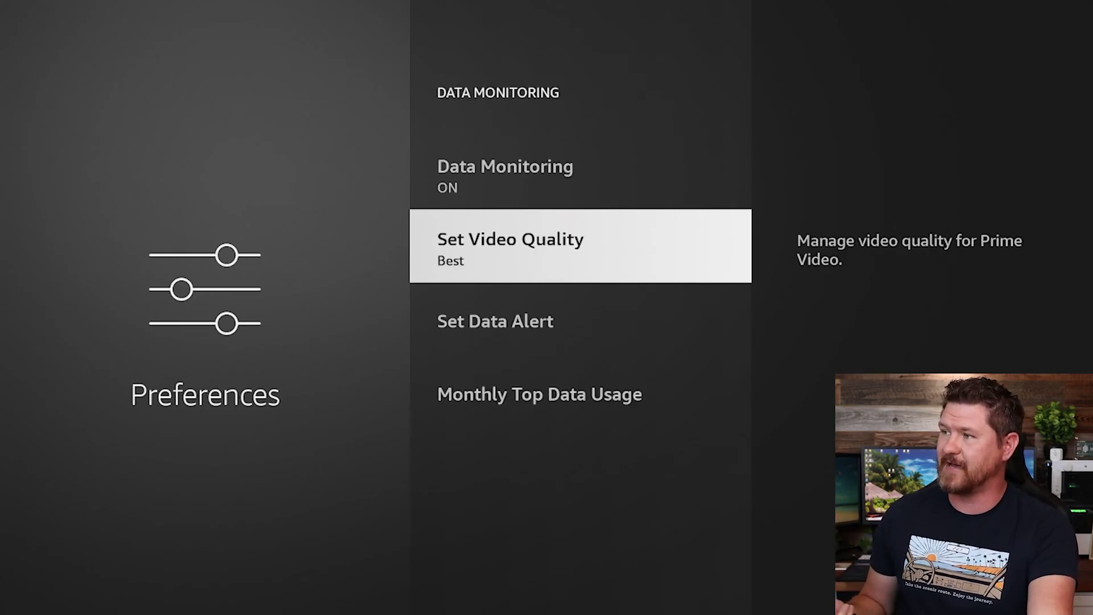
# - Switch Data Monitoring OFF, then go to Notification Settings
pyautogui.press('Down')
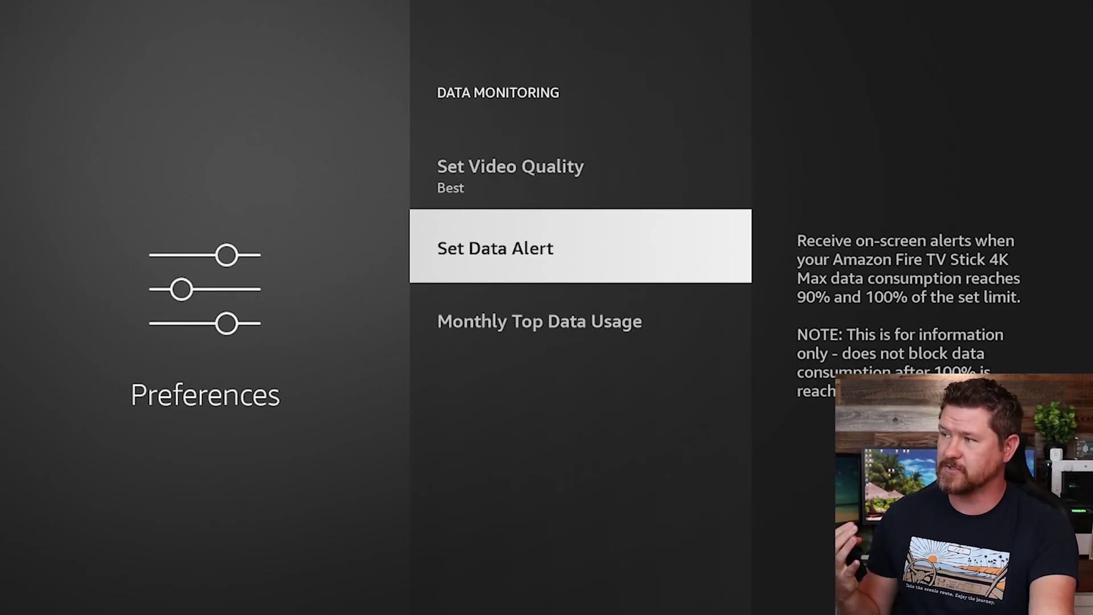
pyautogui.press('Up')
pyautogui.press('Up')
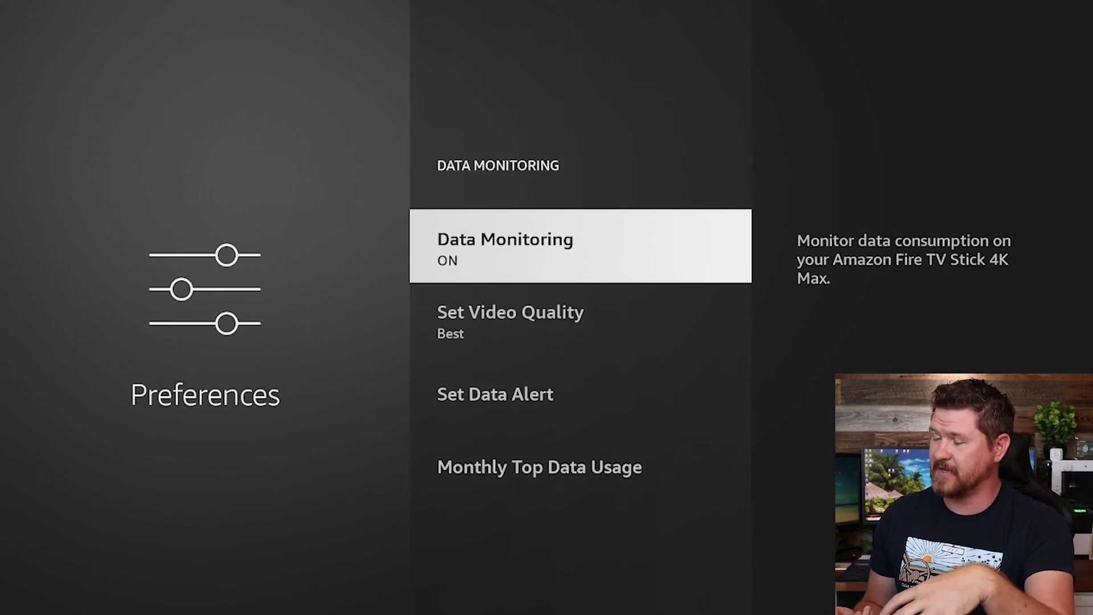
pyautogui.press('Return')
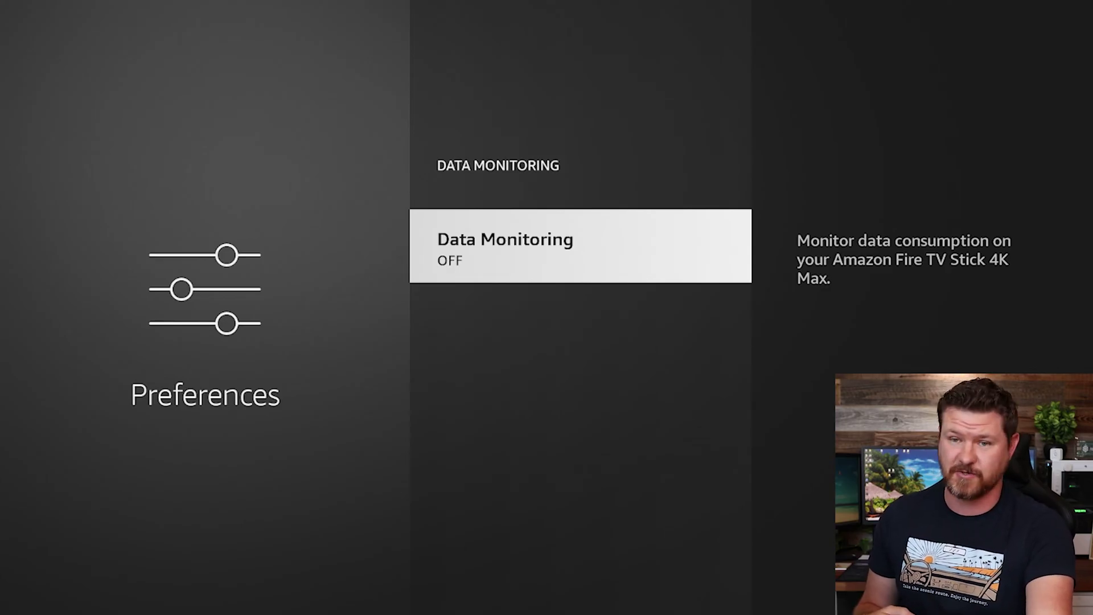
pyautogui.press('Escape')
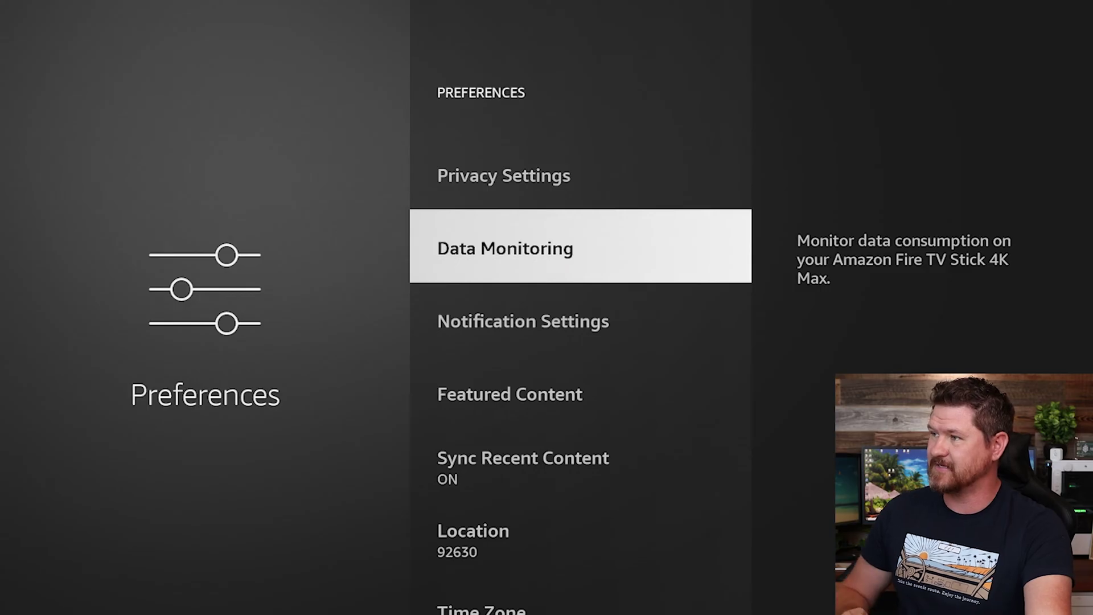
pyautogui.press('Down')
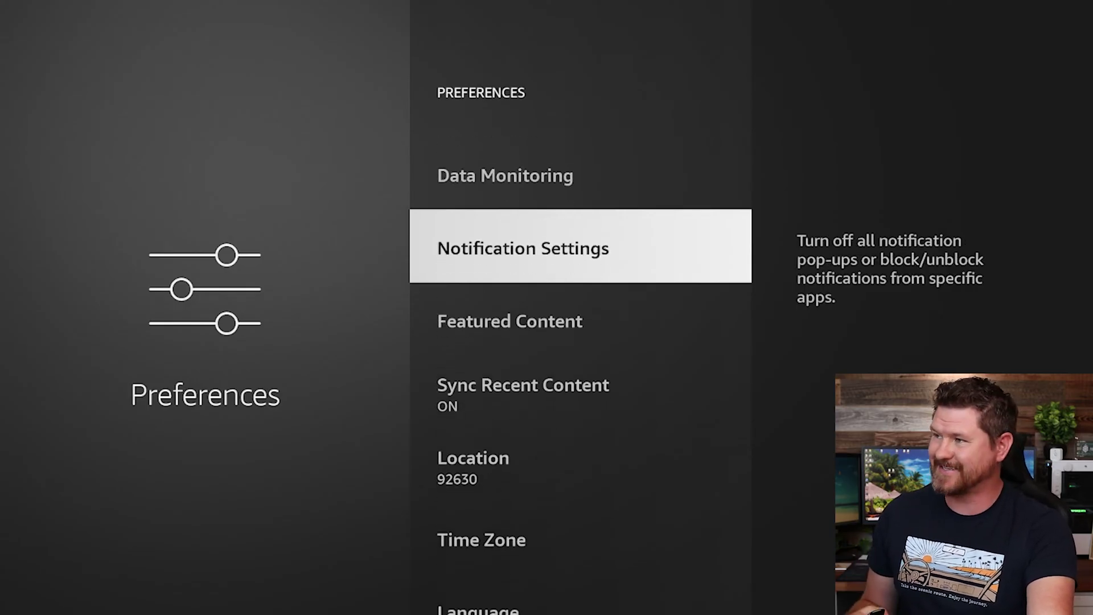
pyautogui.press('Return')
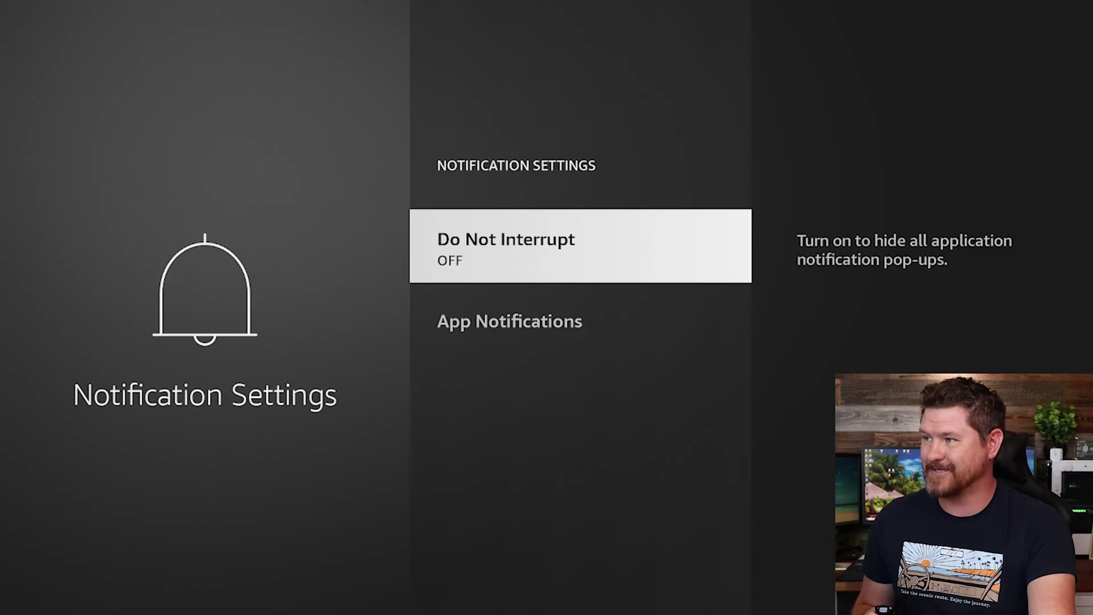
# - Turn Do Not Interrupt ON and go to the App Notifications list
pyautogui.press('Return')
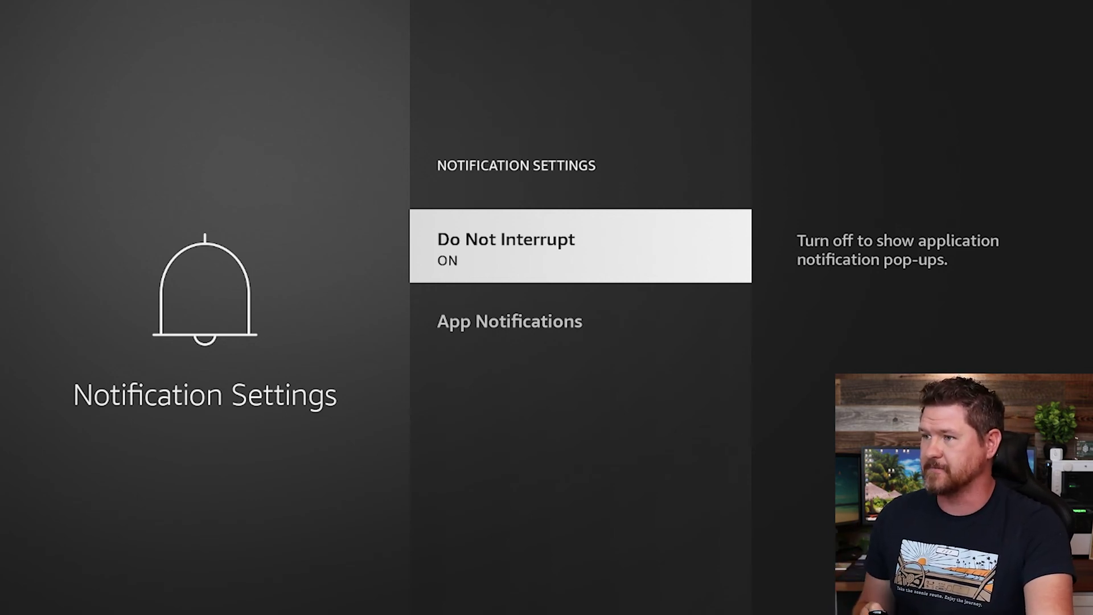
pyautogui.press('Down')
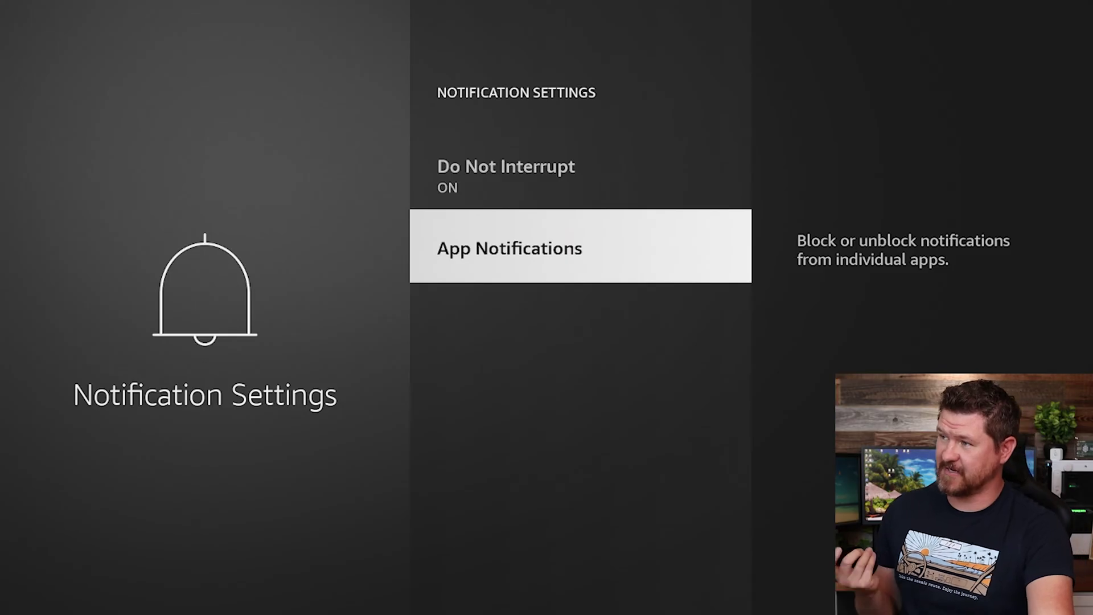
pyautogui.press('Return')
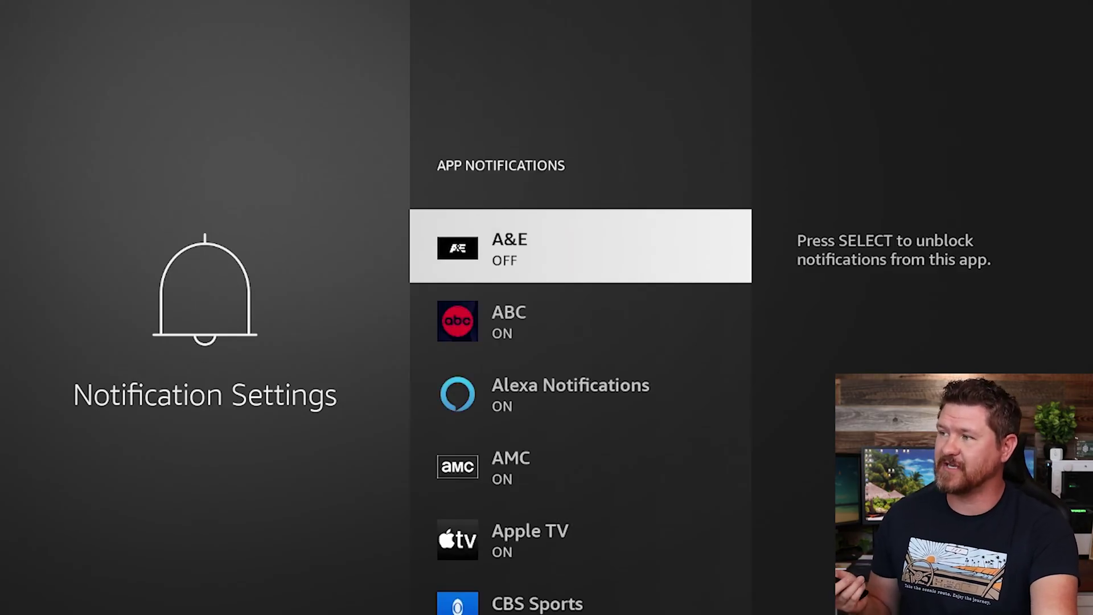
# - Block notifications from ABC, Alexa Notifications and AMC, then return to Preferences
pyautogui.press('Down')
pyautogui.press('Return')
pyautogui.press('Down')
pyautogui.press('Return')
pyautogui.press('Down')
pyautogui.press('Return')
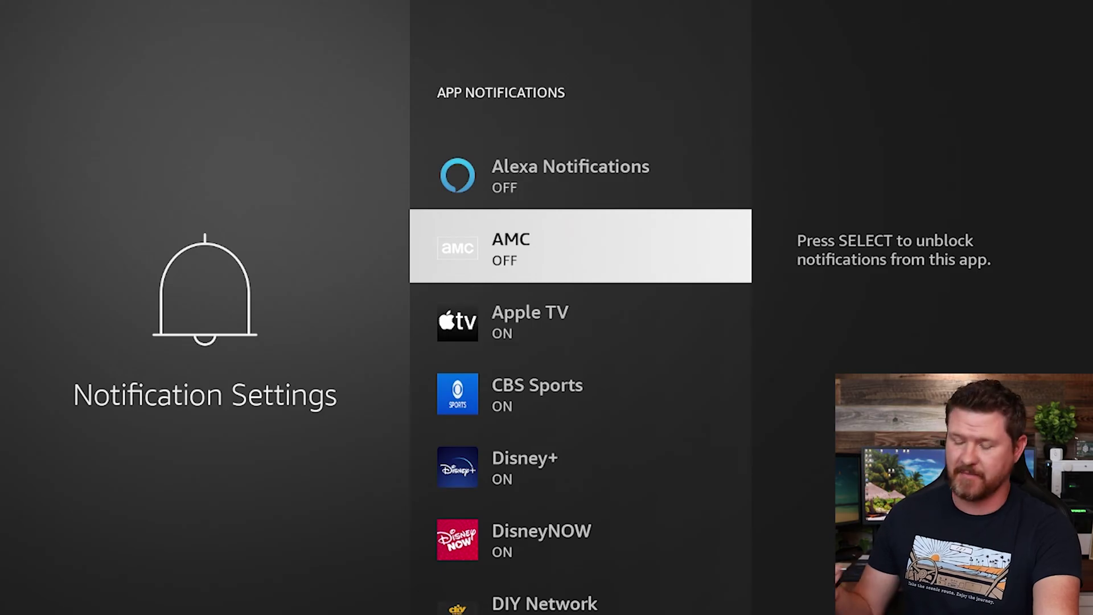
pyautogui.press('Escape')
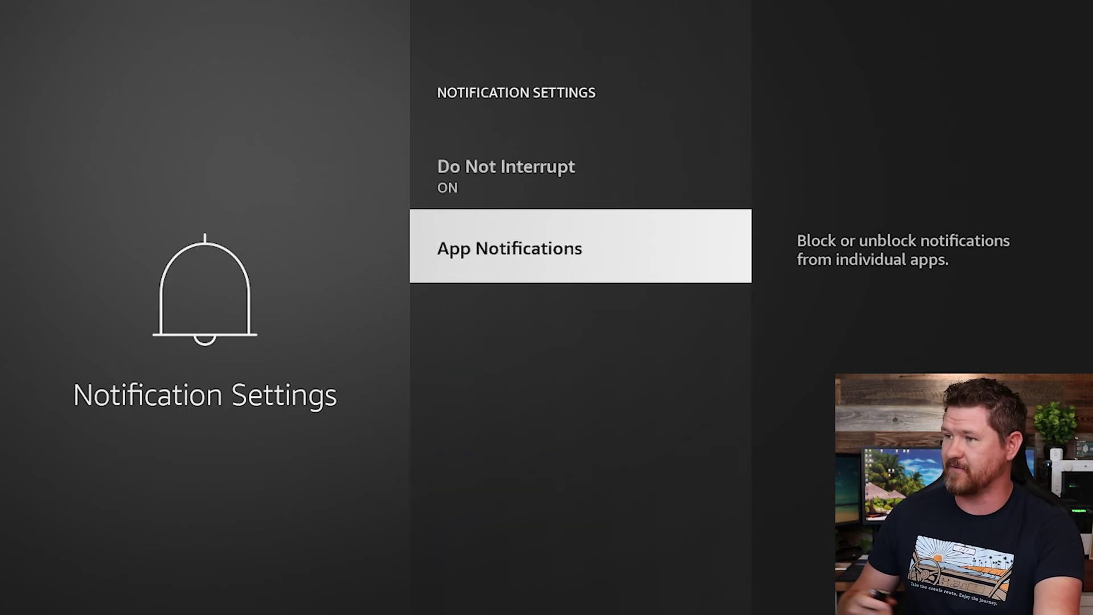
pyautogui.press('Escape')
# - Open Featured Content, then view the home banner's autoplaying trailer
pyautogui.press('Down')
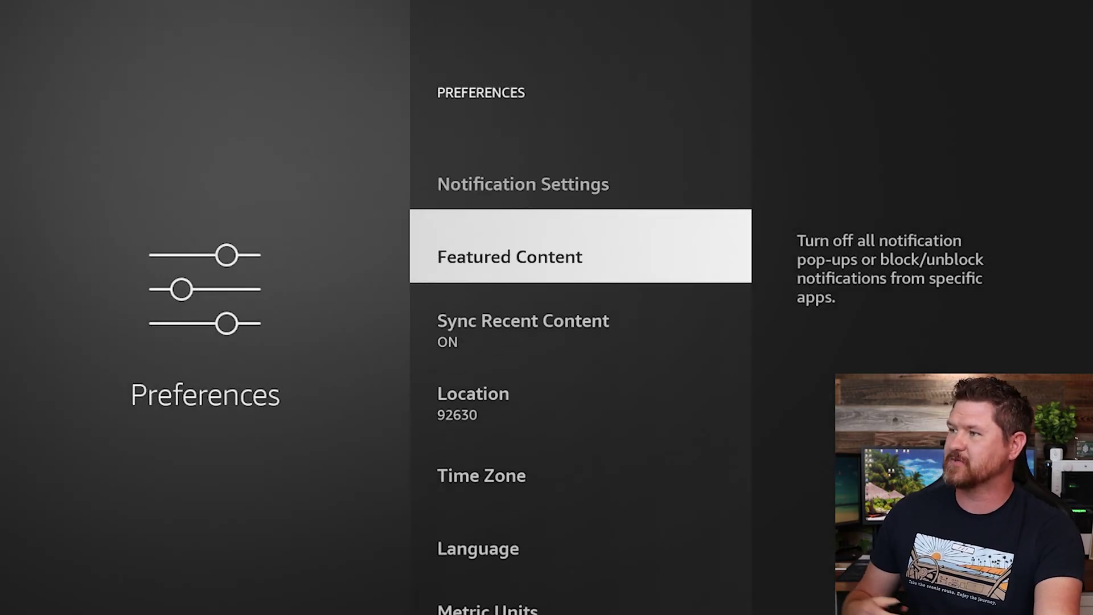
pyautogui.press('Return')
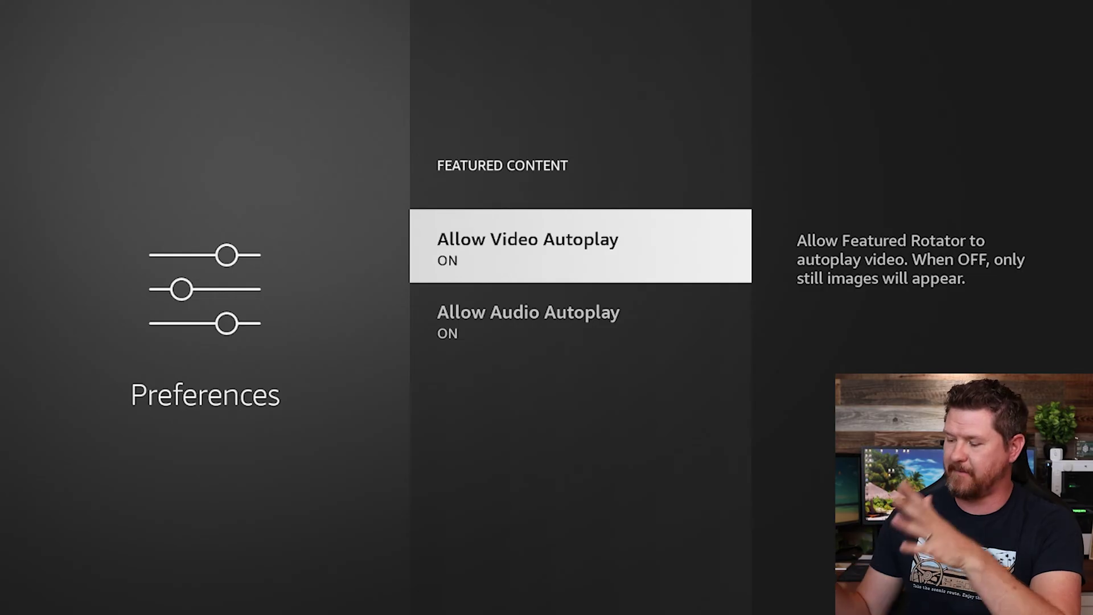
pyautogui.press('Escape')
pyautogui.press('Escape')
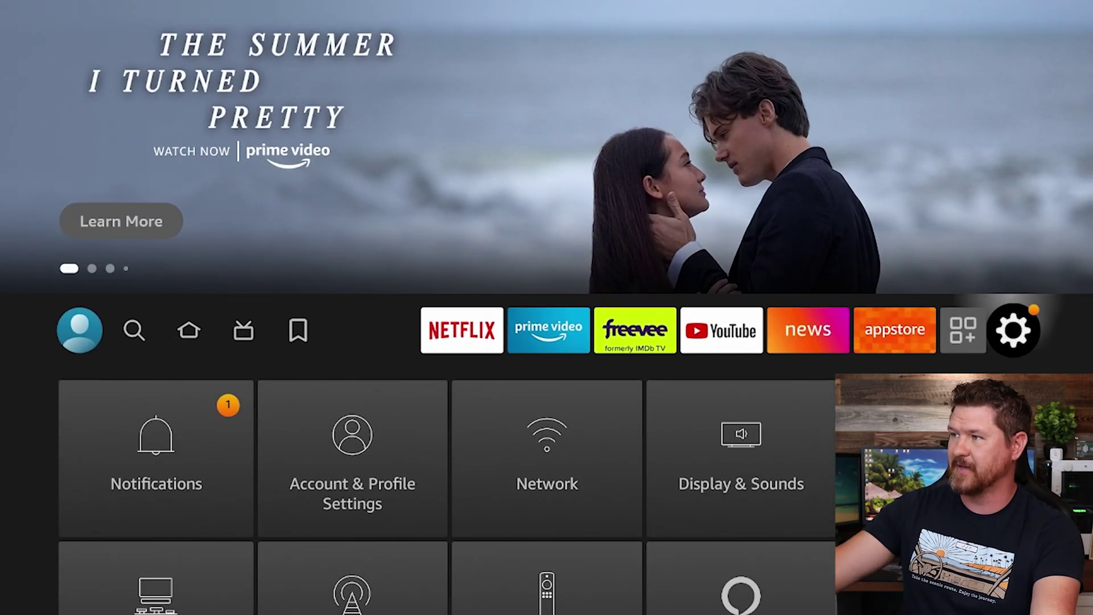
pyautogui.press('Up')
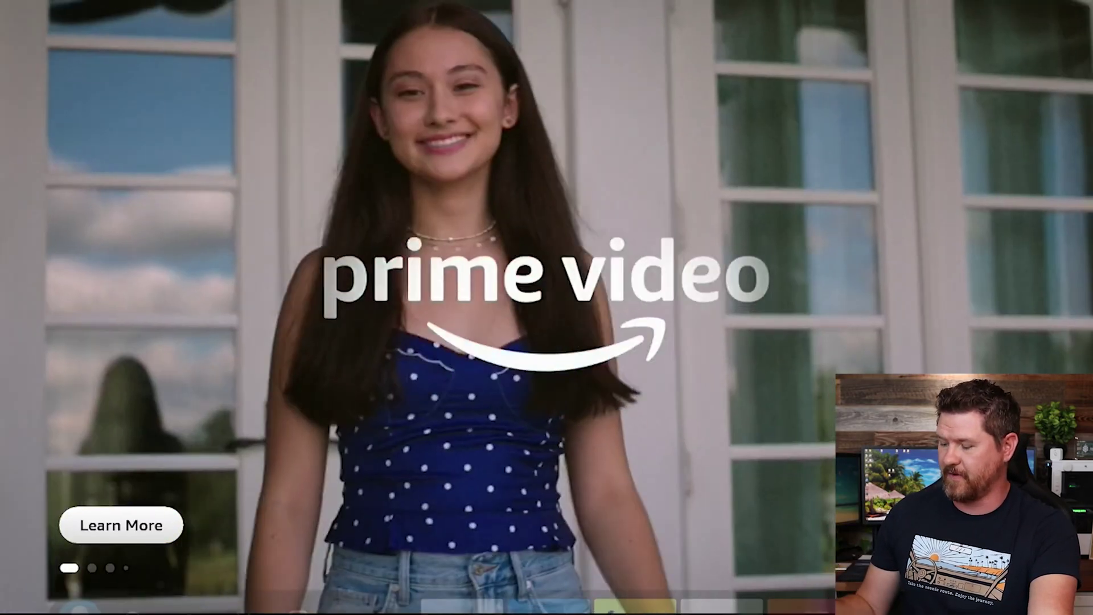
pyautogui.press('Down')
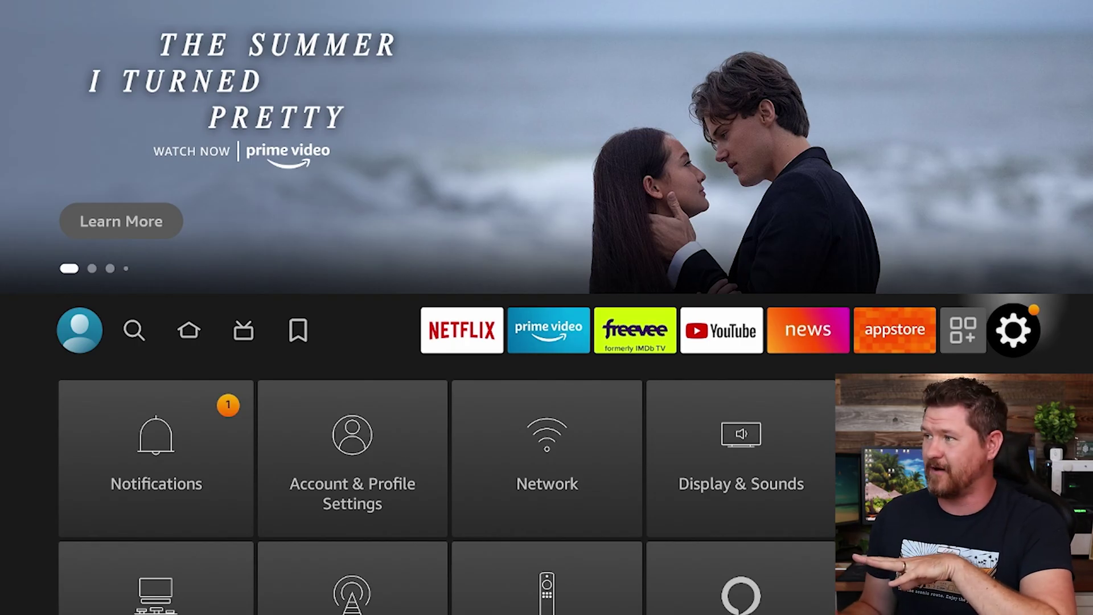
# - Navigate back through the Settings categories into Preferences
pyautogui.press('Down')
pyautogui.press('Up')
pyautogui.press('Down')
pyautogui.press('Down')
pyautogui.press('Right')
pyautogui.press('Right')
pyautogui.press('Right')
pyautogui.press('Right')
pyautogui.press('Down')
pyautogui.press('Up')
pyautogui.press('Return')
pyautogui.press('Down')
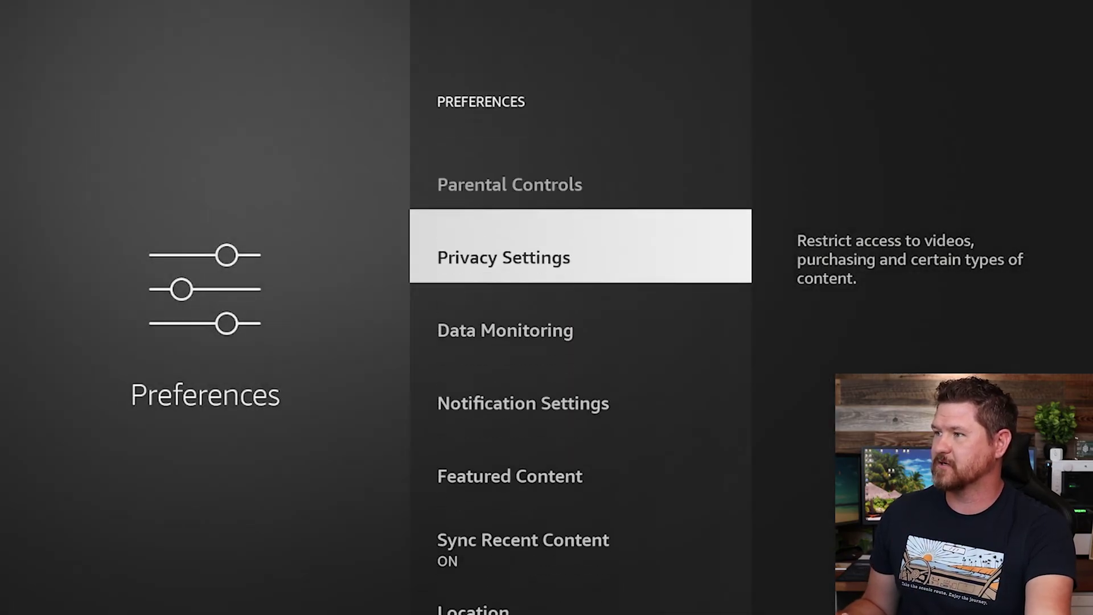
pyautogui.press('Down')
pyautogui.press('Down')
pyautogui.press('Down')
# - Set Allow Video Autoplay and Allow Audio Autoplay to OFF in Featured Content
pyautogui.press('Return')
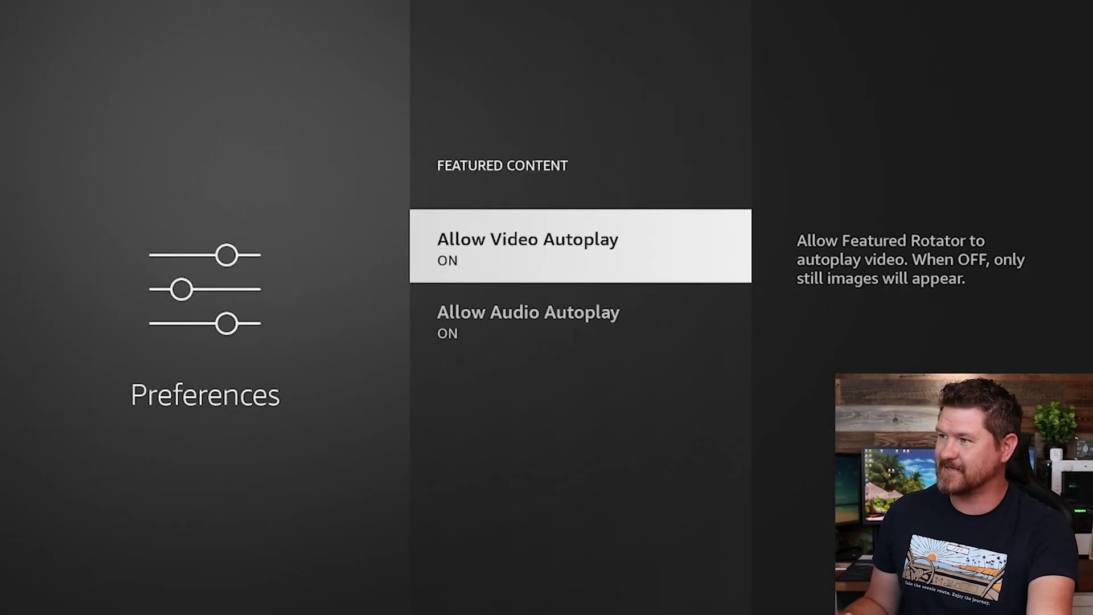
pyautogui.press('Down')
pyautogui.press('Return')
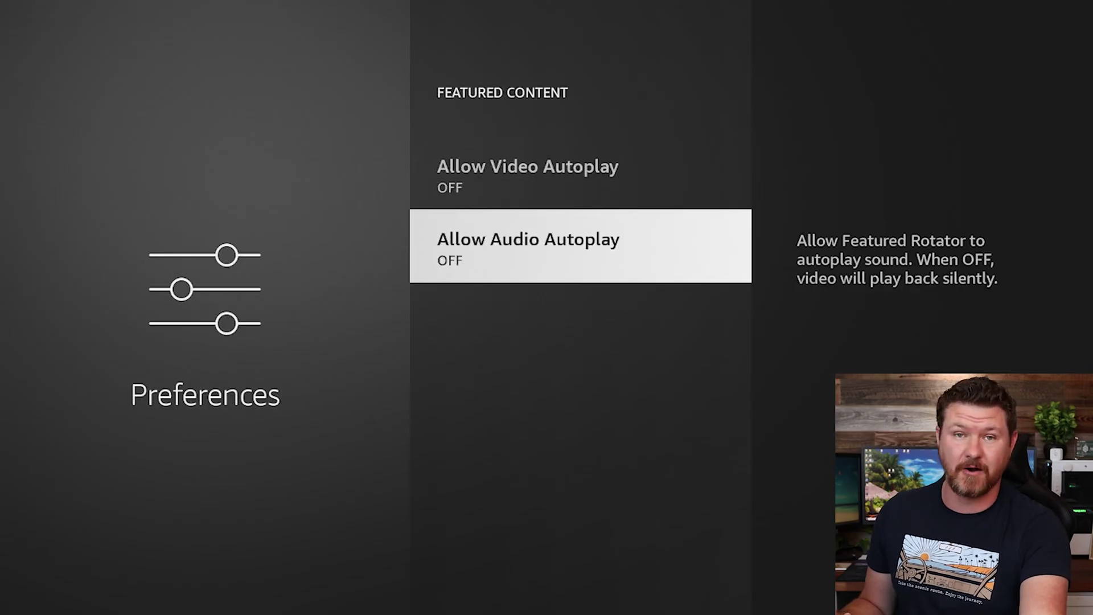
pyautogui.press('Escape')
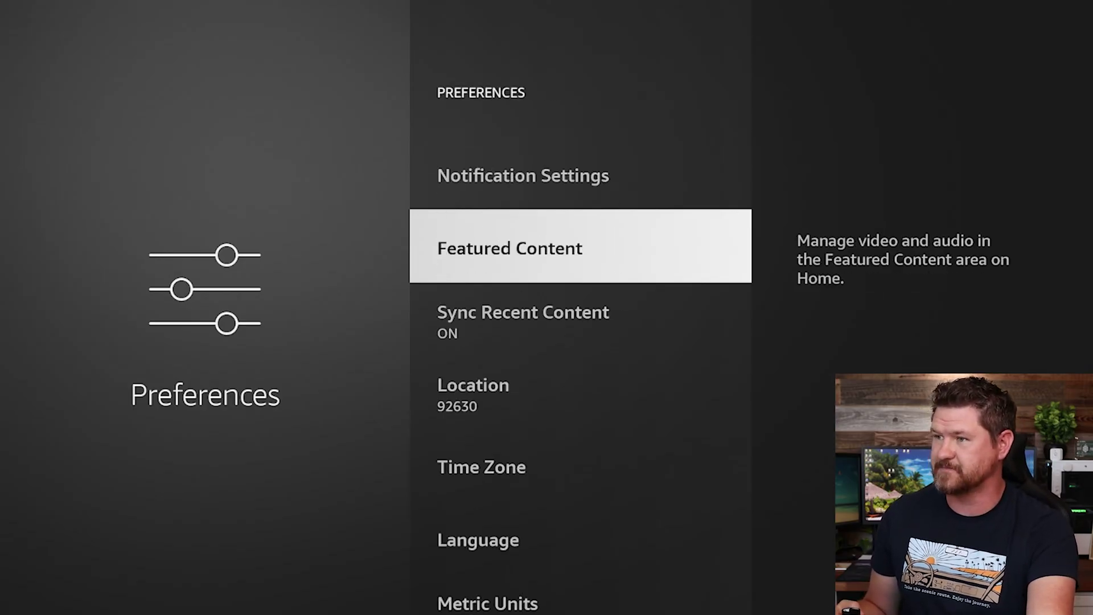
pyautogui.press('Escape')
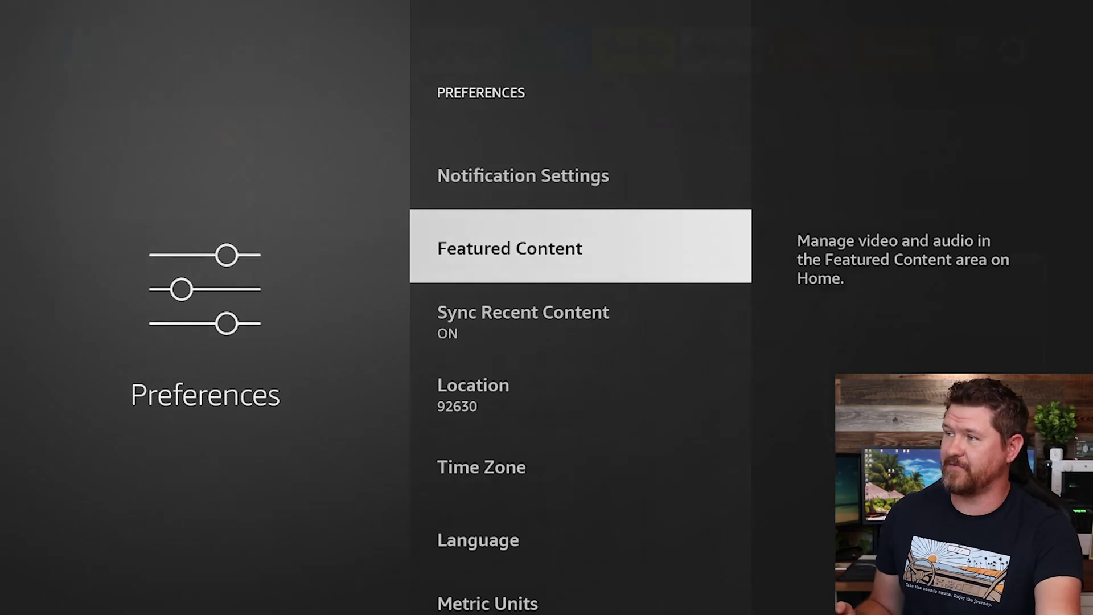
# - Under Applications > Appstore, turn Automatic Updates, In-App Purchases and Notifications OFF
pyautogui.press('Up')
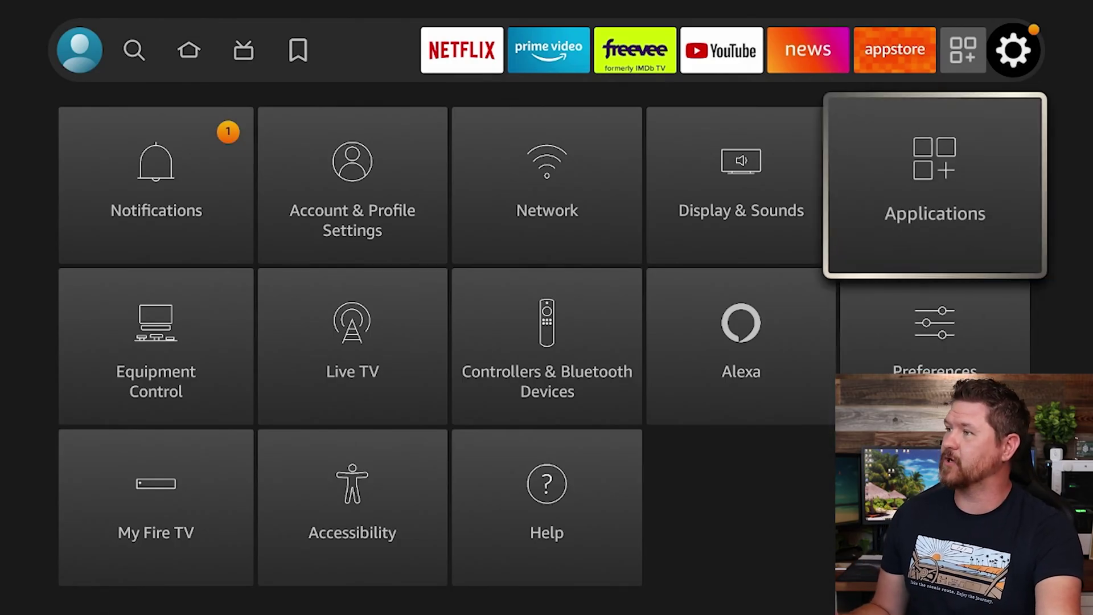
pyautogui.press('Return')
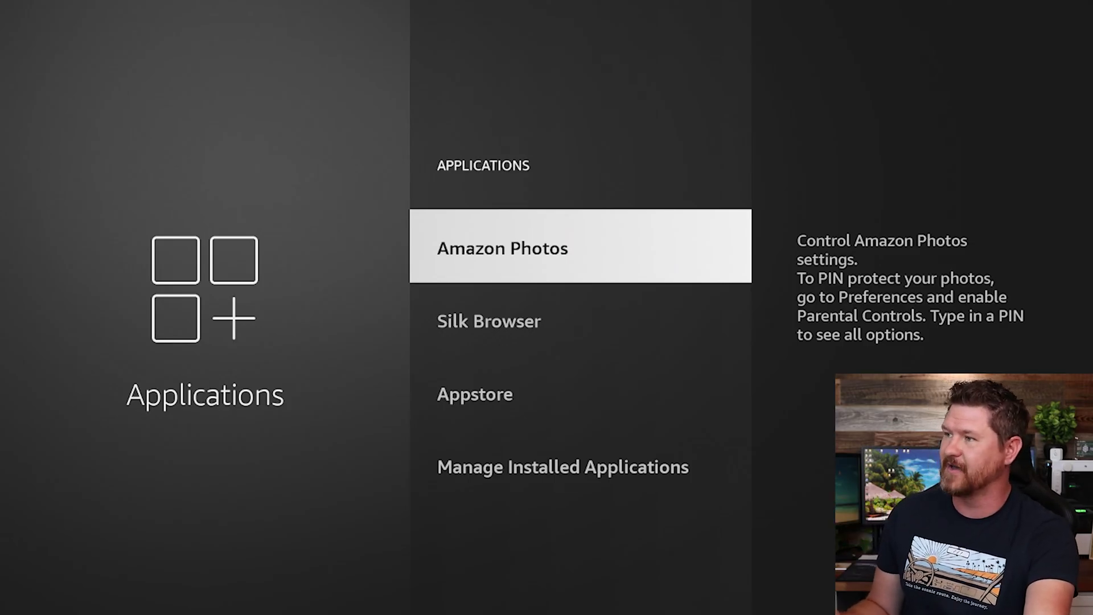
pyautogui.press('Down')
pyautogui.press('Down')
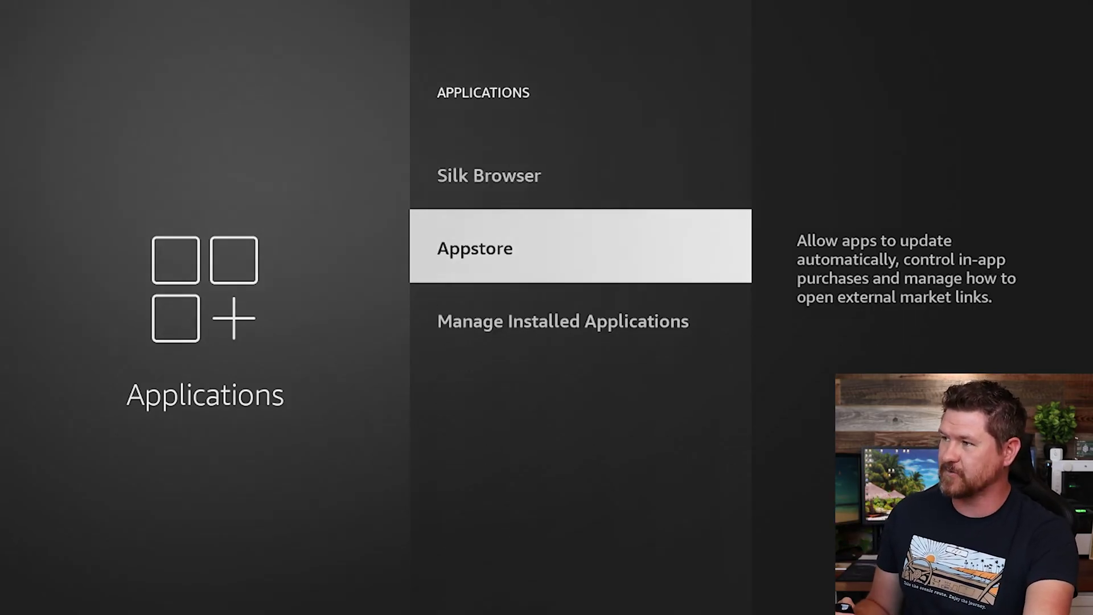
pyautogui.press('Return')
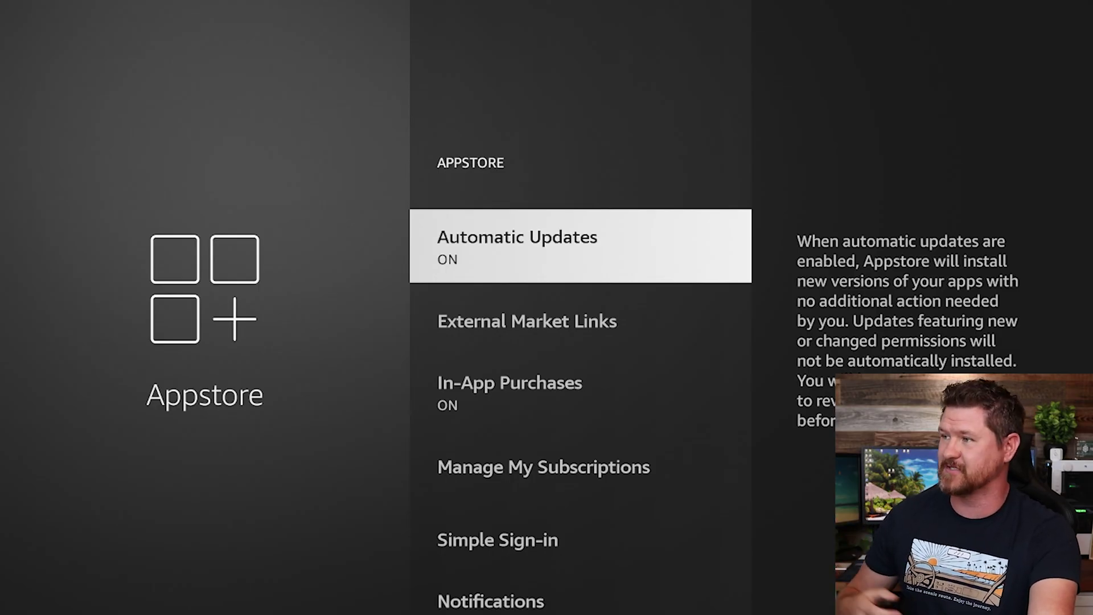
pyautogui.press('Return')
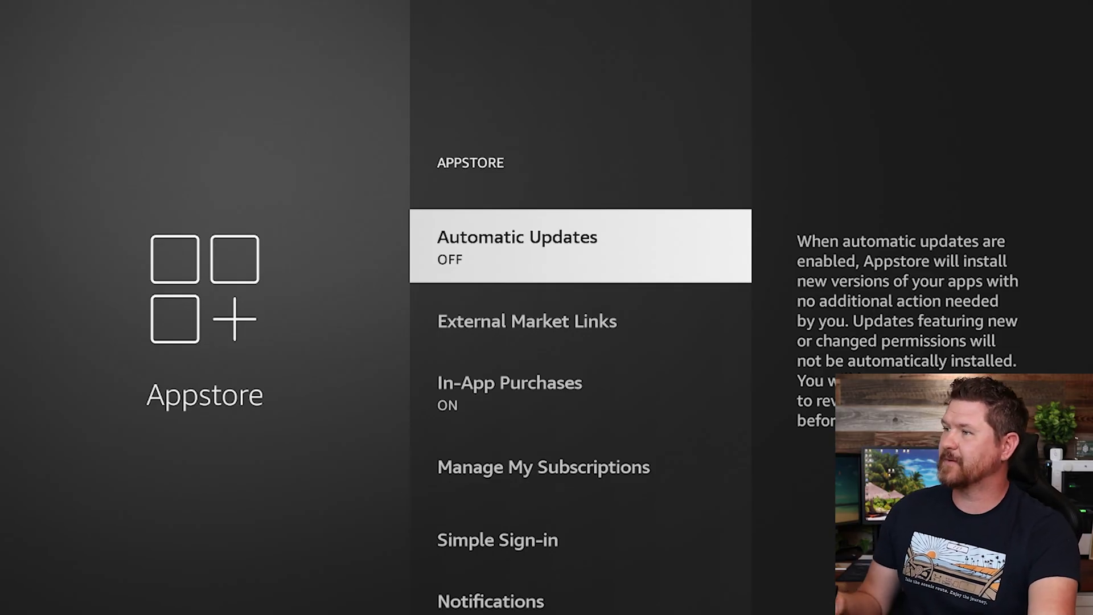
pyautogui.press('Down')
pyautogui.press('Down')
pyautogui.press('Return')
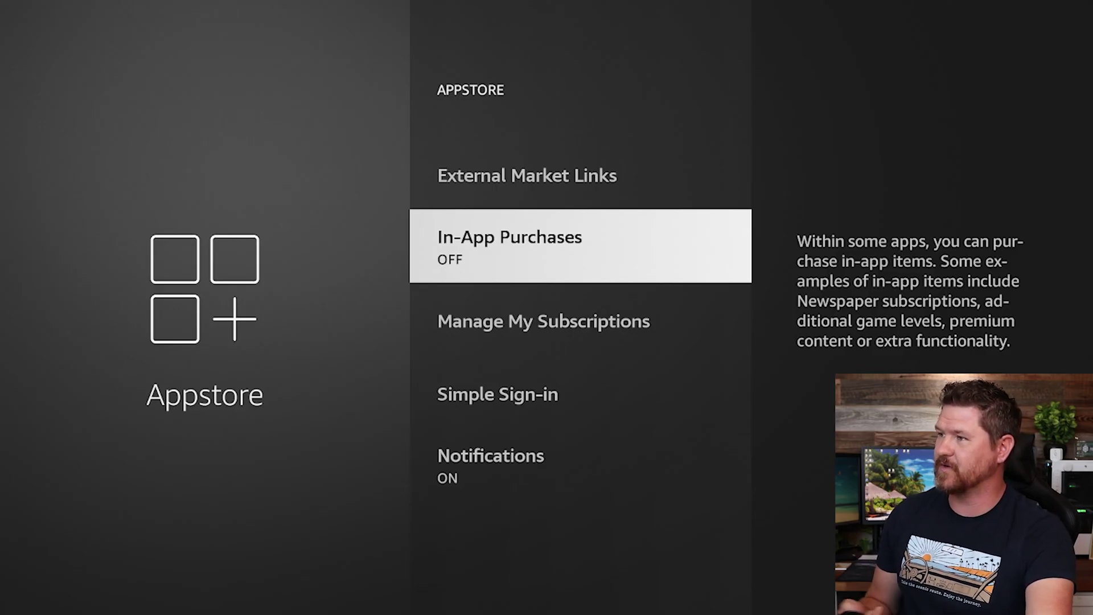
pyautogui.press('Down')
pyautogui.press('Down')
pyautogui.press('Down')
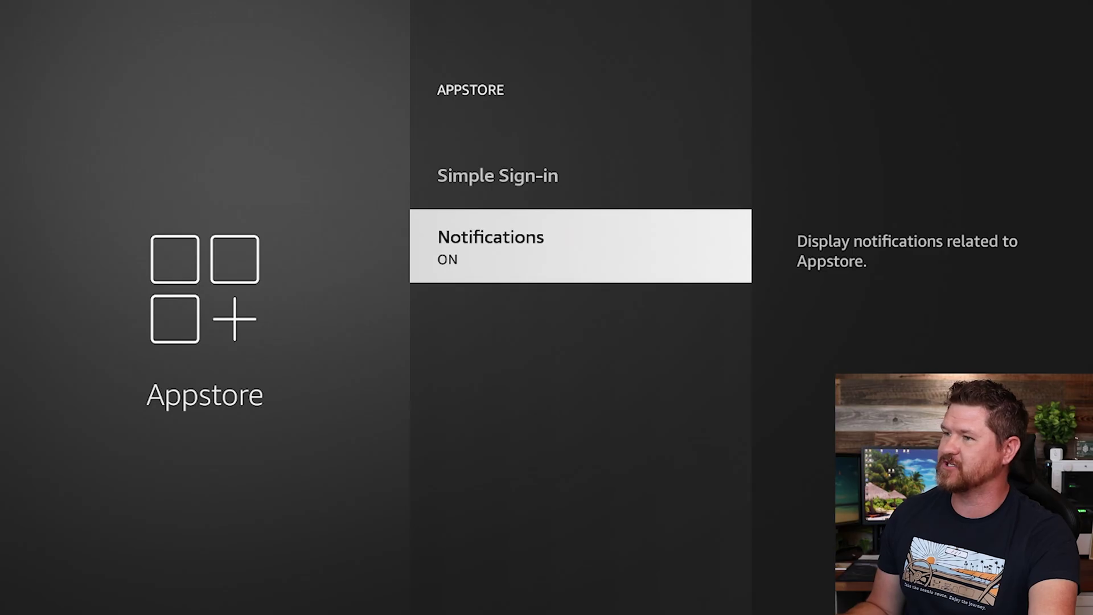
pyautogui.press('Return')
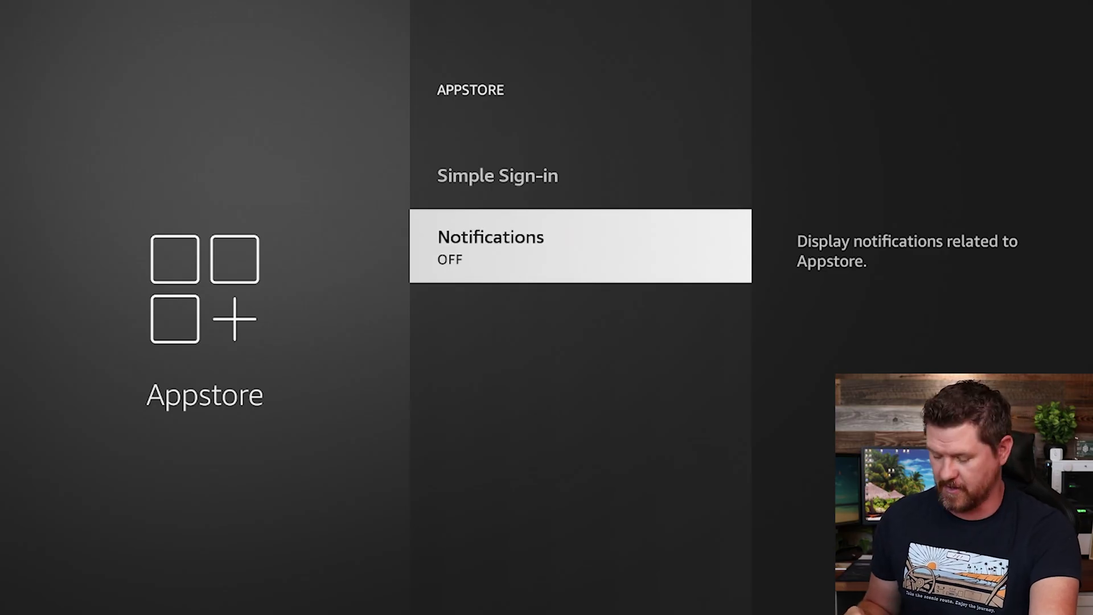
pyautogui.press('Escape')
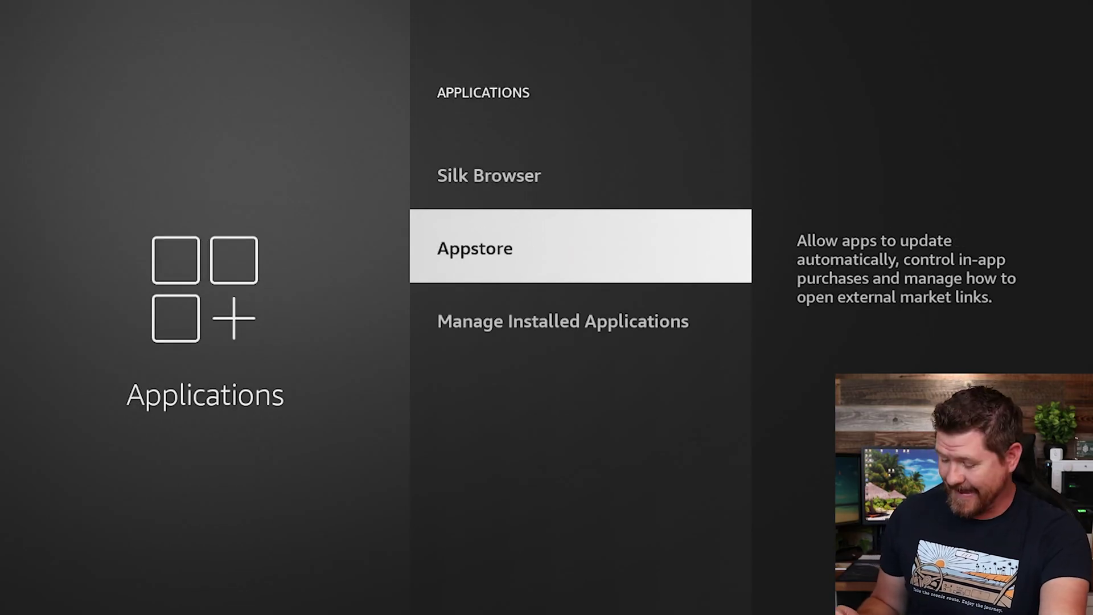
pyautogui.press('Escape')
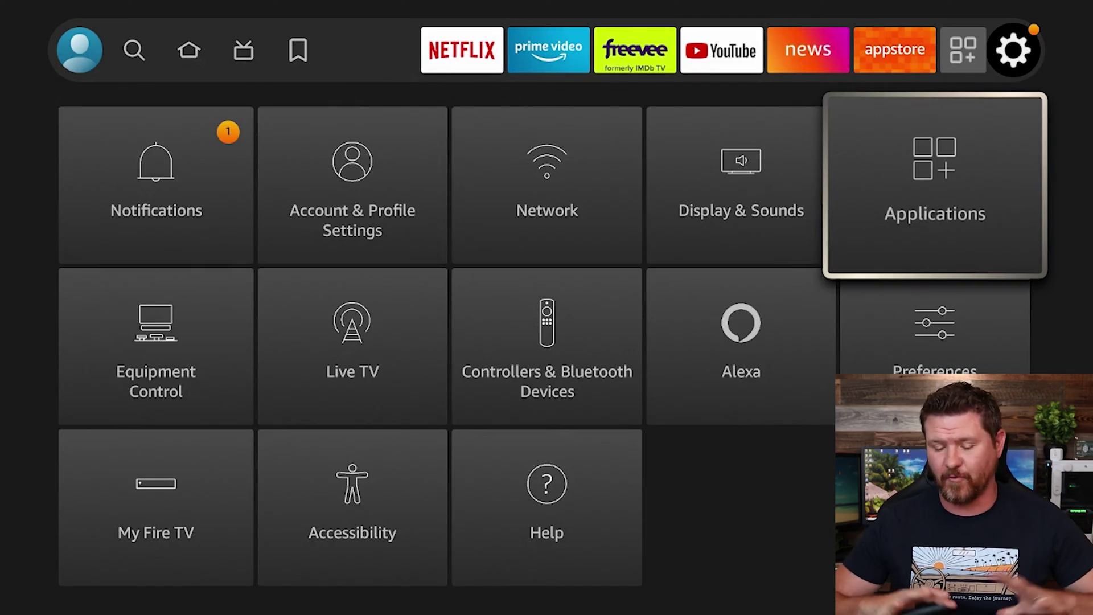